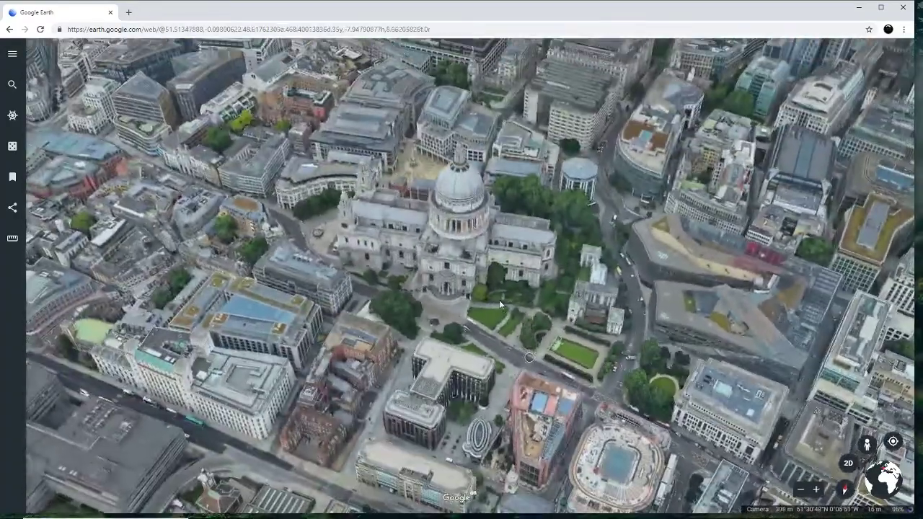
# Orbit and zoom the 3D map to frame St Paul's Cathedral, its gardens and the surrounding roads in an oblique close-up.
pyautogui.moveTo(573, 321); pyautogui.dragTo(519, 312)
pyautogui.moveTo(584, 325); pyautogui.dragTo(526, 328)
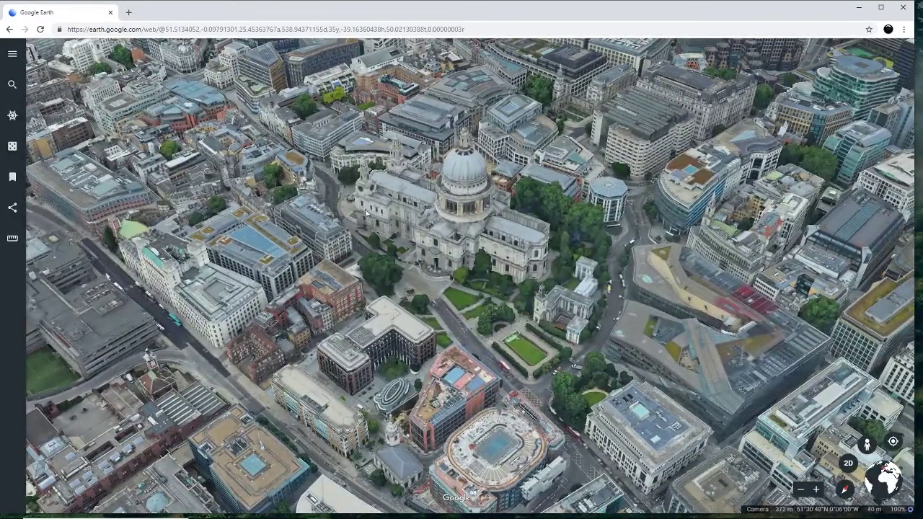
pyautogui.moveTo(500, 287); pyautogui.dragTo(422, 287)
pyautogui.moveTo(333, 282); pyautogui.dragTo(452, 298)
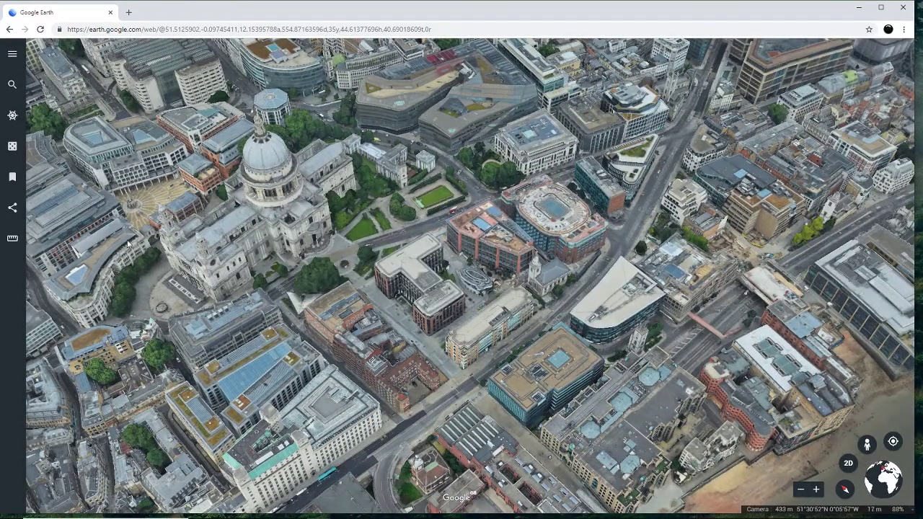
pyautogui.moveTo(406, 221); pyautogui.dragTo(389, 306)
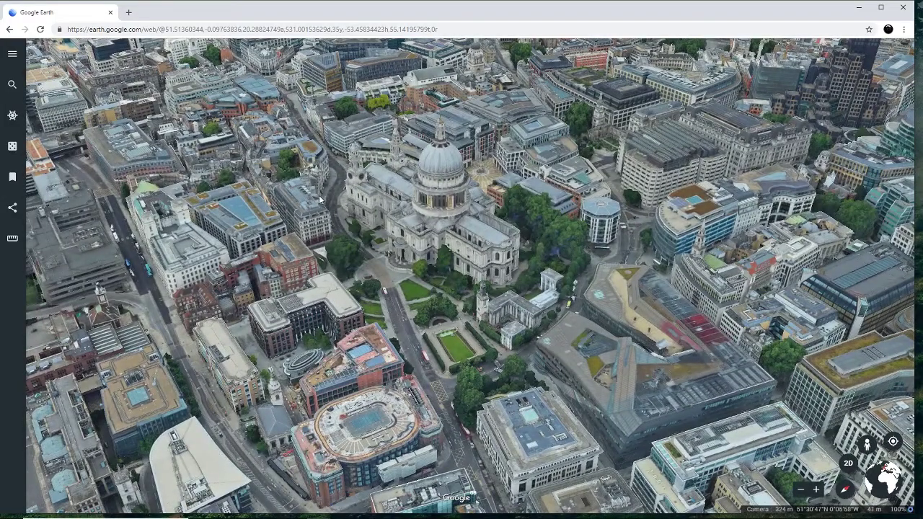
pyautogui.scroll(1, 432, 303)
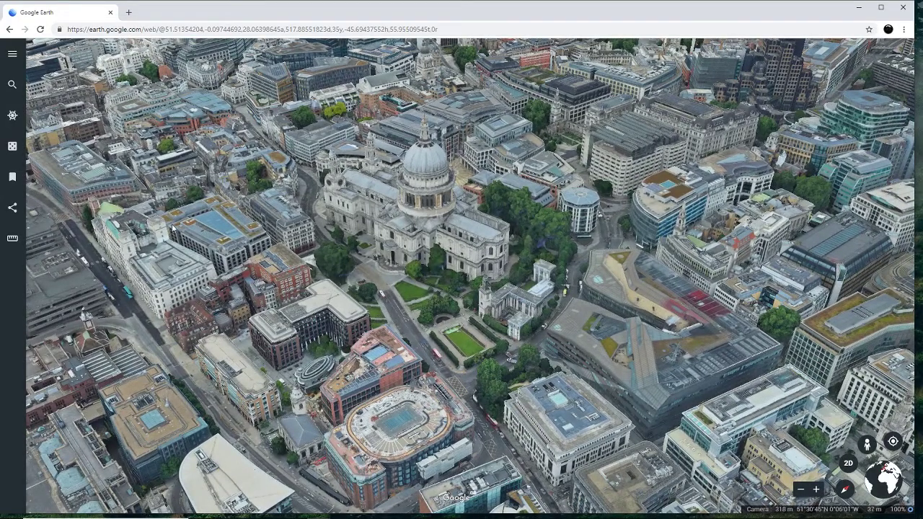
pyautogui.scroll(2, 327, 259)
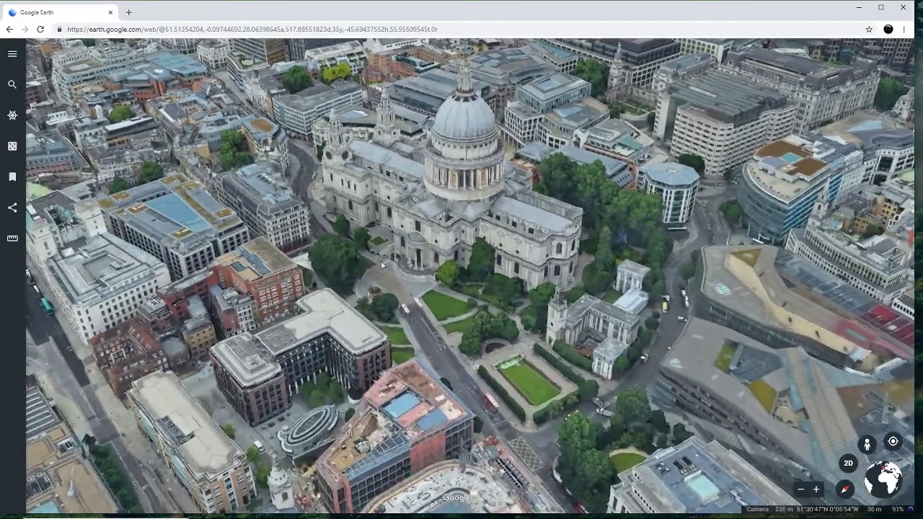
pyautogui.moveTo(419, 290); pyautogui.dragTo(393, 310)
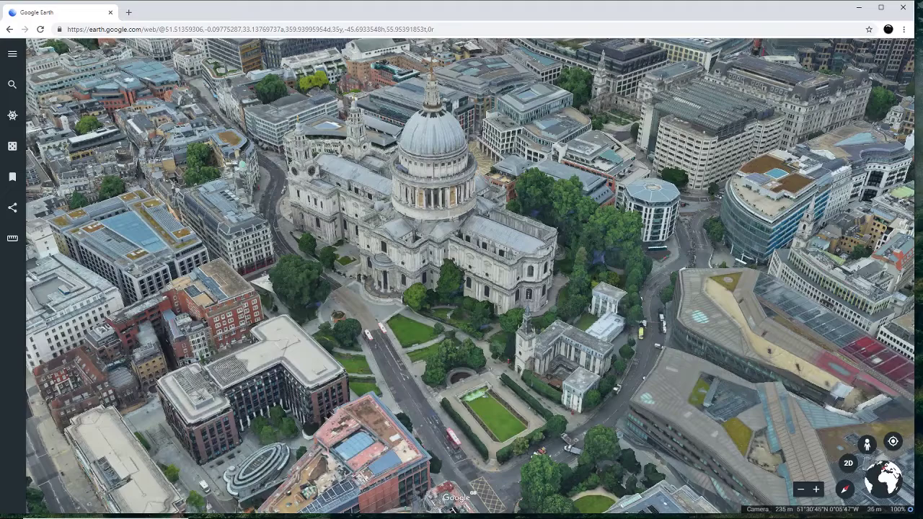
# Search for and open the Snipping Tool, and capture a rectangular snip of the cathedral and the surrounding blocks.
pyautogui.click(93, 510)
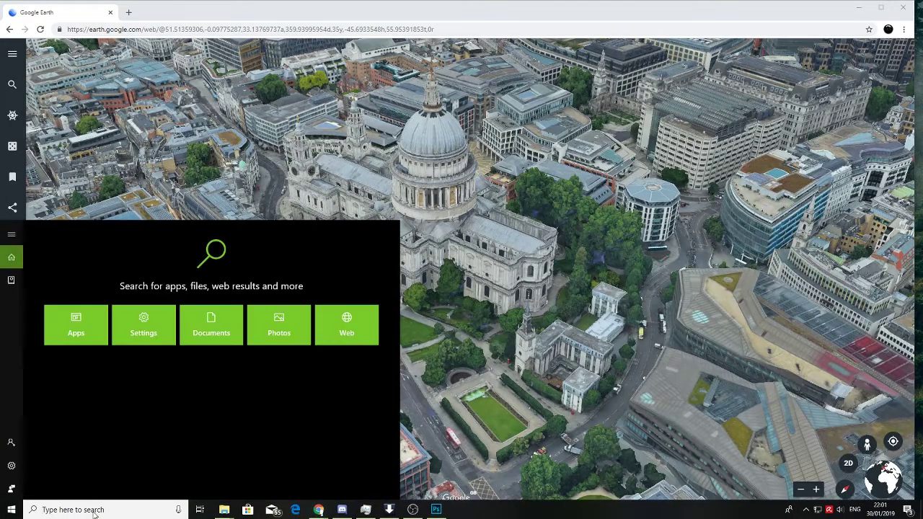
pyautogui.write('grab')
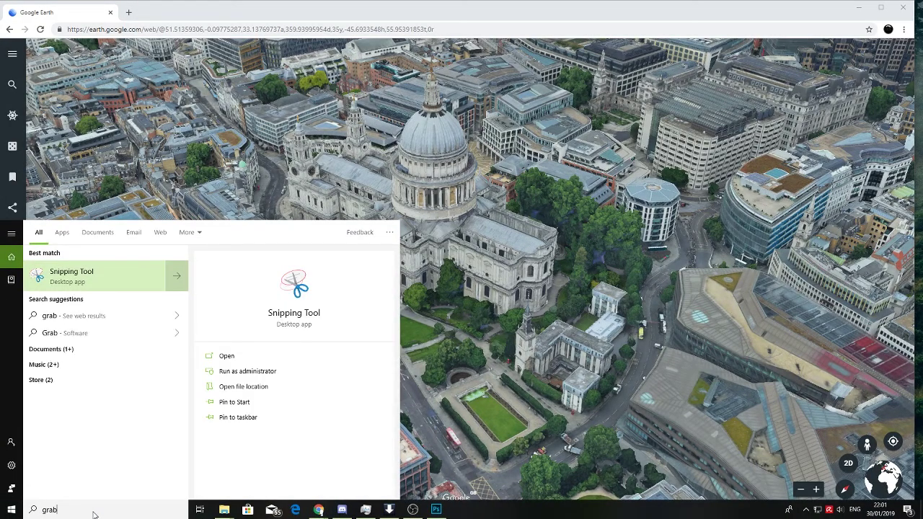
pyautogui.click(88, 281)
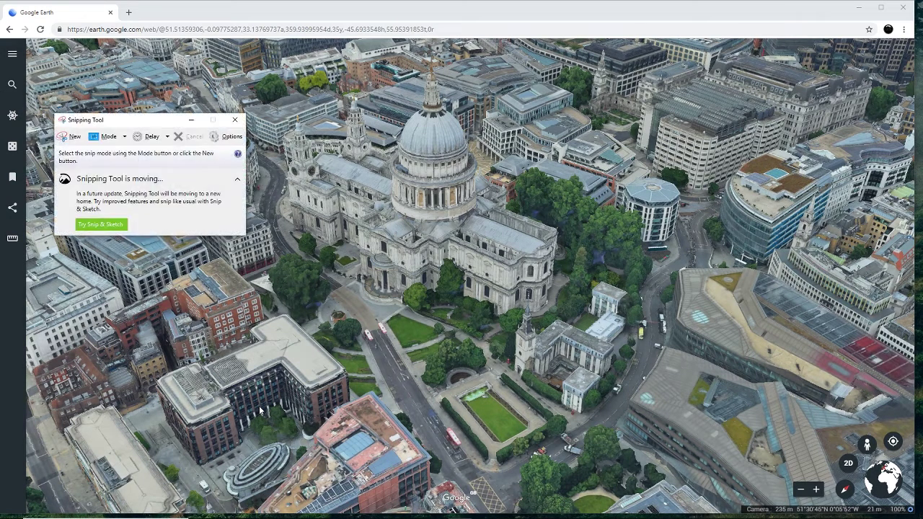
pyautogui.click(64, 138)
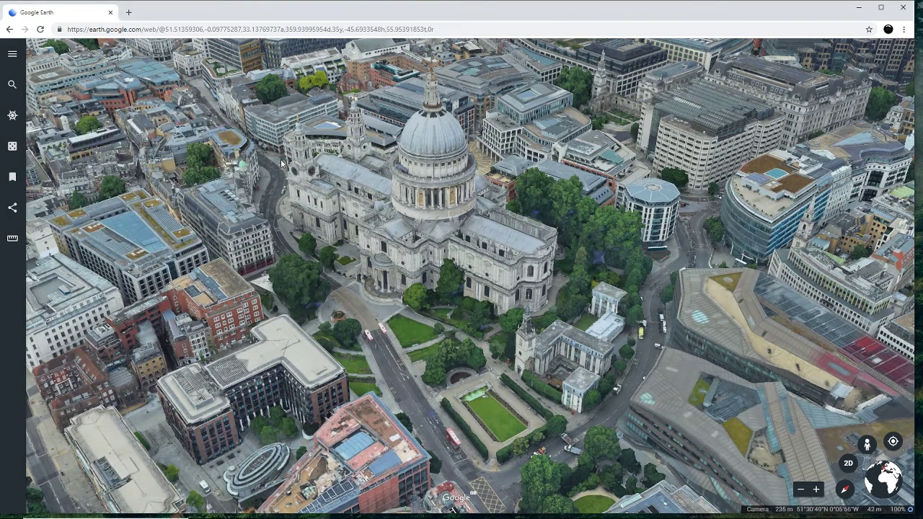
pyautogui.moveTo(166, 72); pyautogui.dragTo(753, 490)
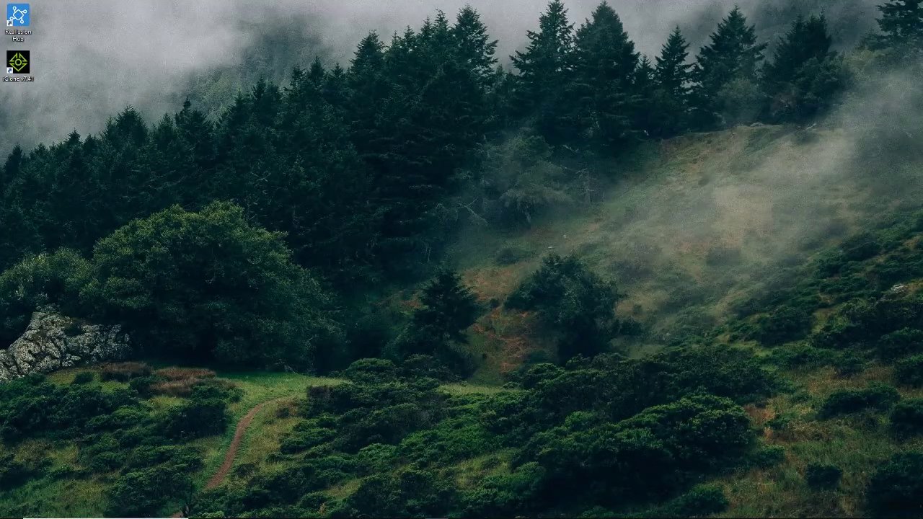
# Switch to Photoshop, open the St Pauls - Screen Shot.PNG image from the 3d modelling folder, and clear the folder window away.
pyautogui.moveTo(0, 33); pyautogui.dragTo(397, 0)
pyautogui.moveTo(224, 510)
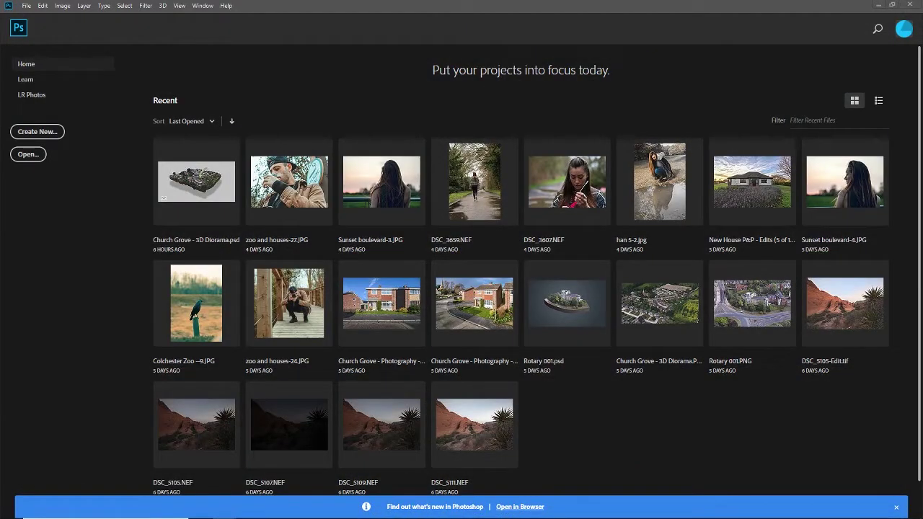
pyautogui.moveTo(0, 222); pyautogui.dragTo(243, 273)
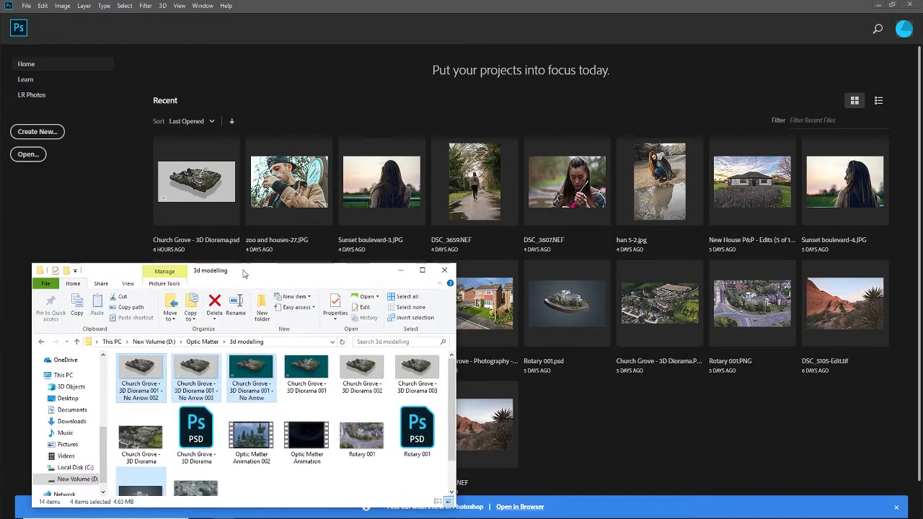
pyautogui.click(196, 488)
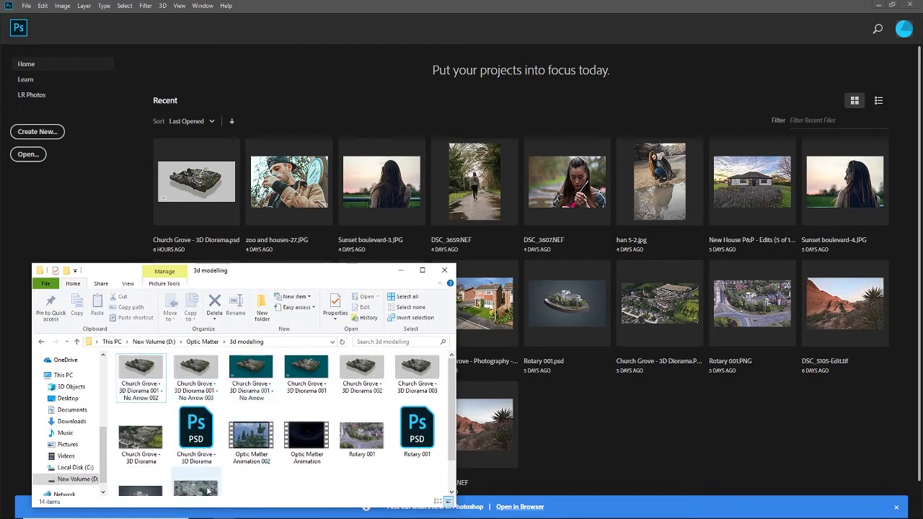
pyautogui.moveTo(654, 442); pyautogui.dragTo(594, 448)
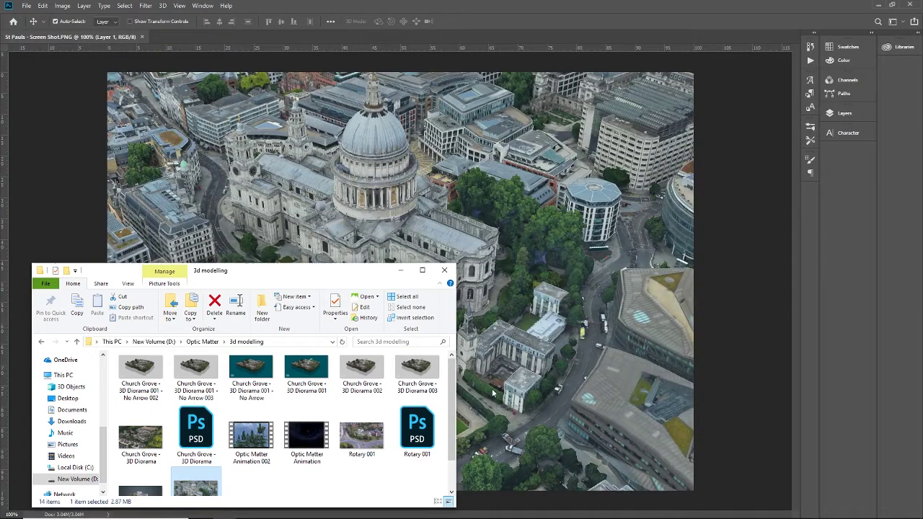
pyautogui.moveTo(276, 275); pyautogui.dragTo(0, 267)
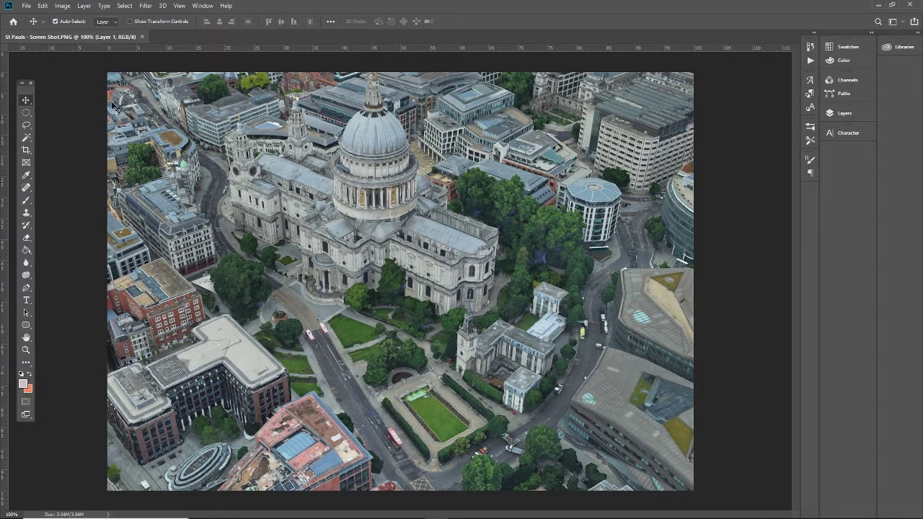
# Outline the cathedral, its trees, gardens and bordering road with a closed Polygonal Lasso selection.
pyautogui.click(27, 115)
pyautogui.click(26, 109)
pyautogui.click(27, 125)
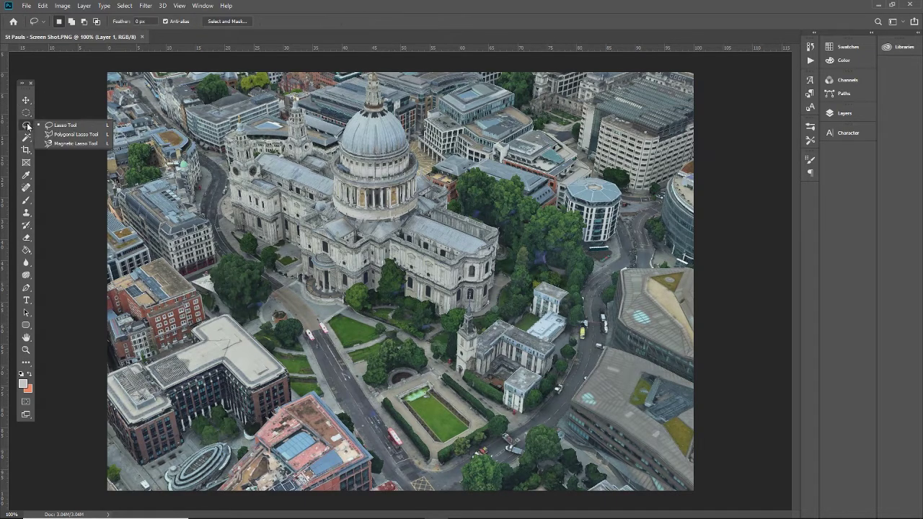
pyautogui.click(67, 135)
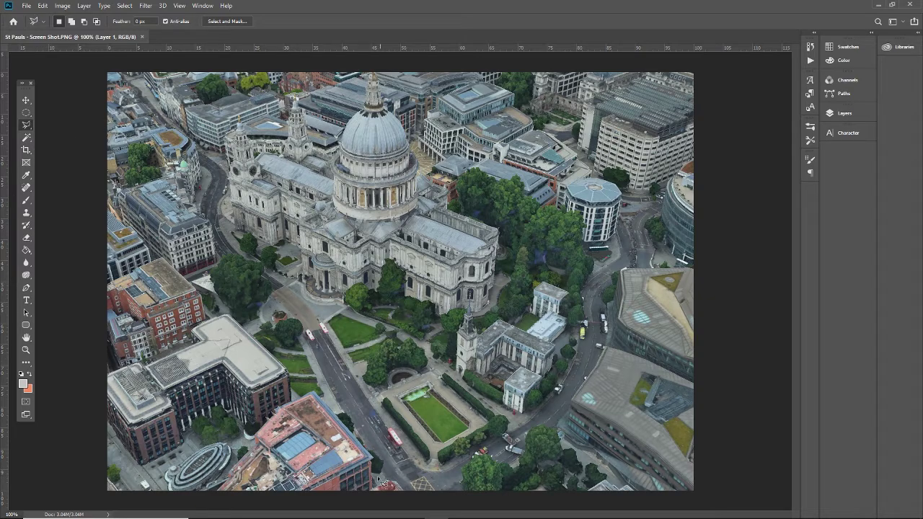
pyautogui.click(269, 302)
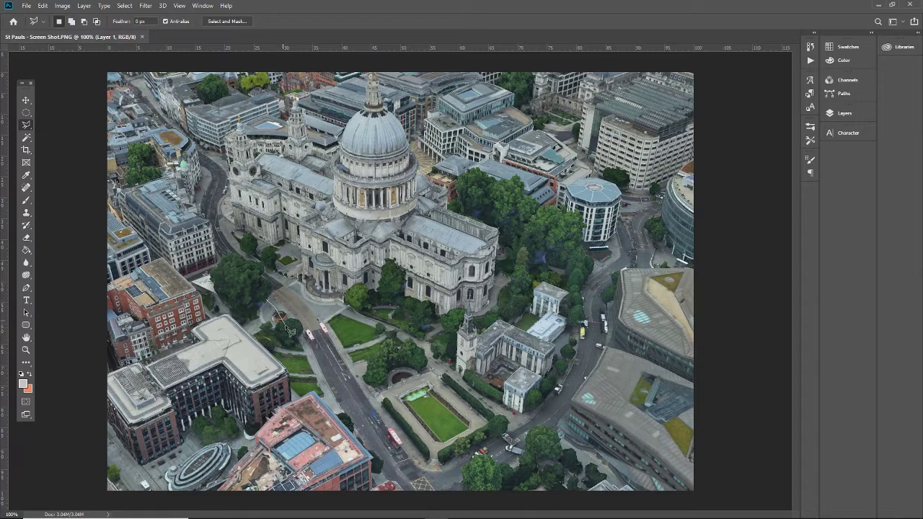
pyautogui.click(315, 371)
pyautogui.click(334, 412)
pyautogui.click(387, 451)
pyautogui.click(436, 481)
pyautogui.click(461, 472)
pyautogui.click(510, 453)
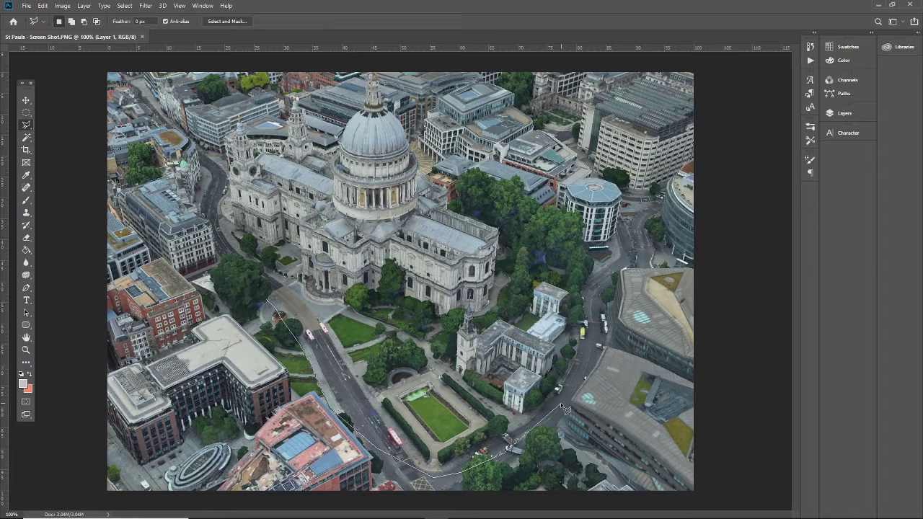
pyautogui.click(560, 406)
pyautogui.click(587, 370)
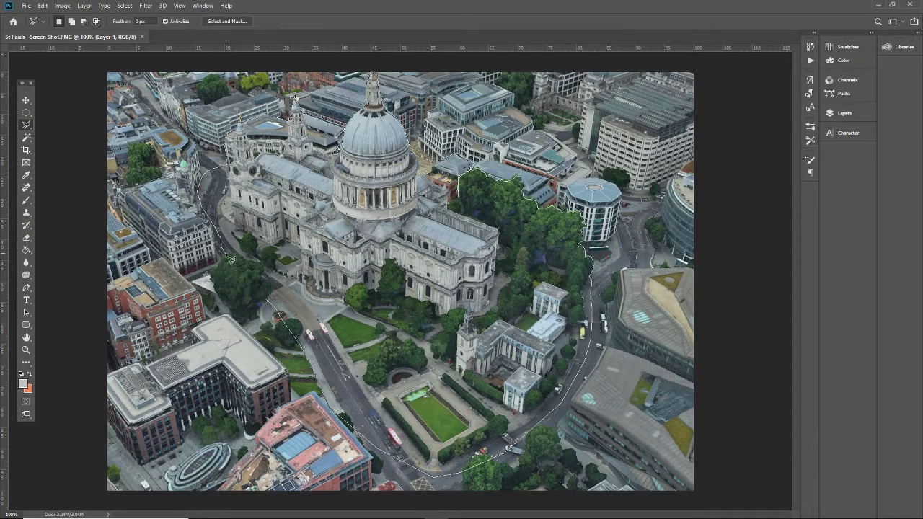
pyautogui.click(272, 305)
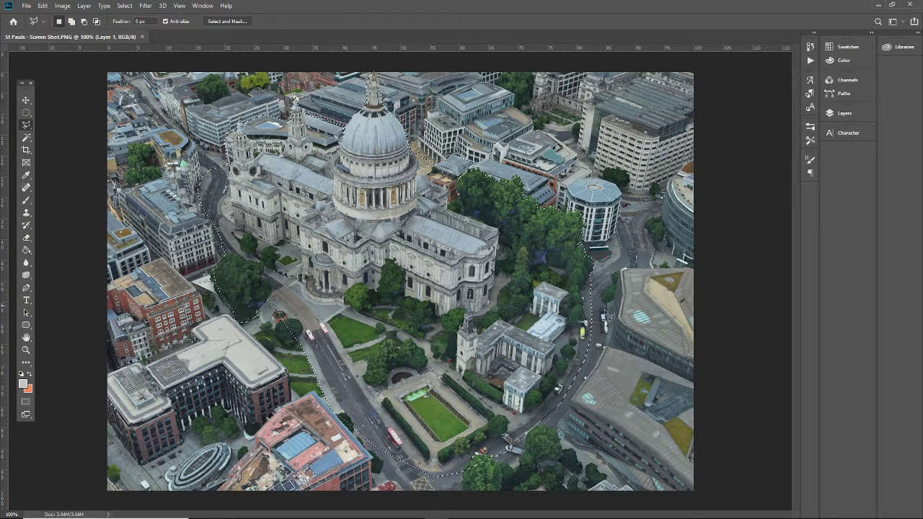
# Try to apply an inverted layer mask to Layer 1 from the cathedral selection.
pyautogui.click(849, 113)
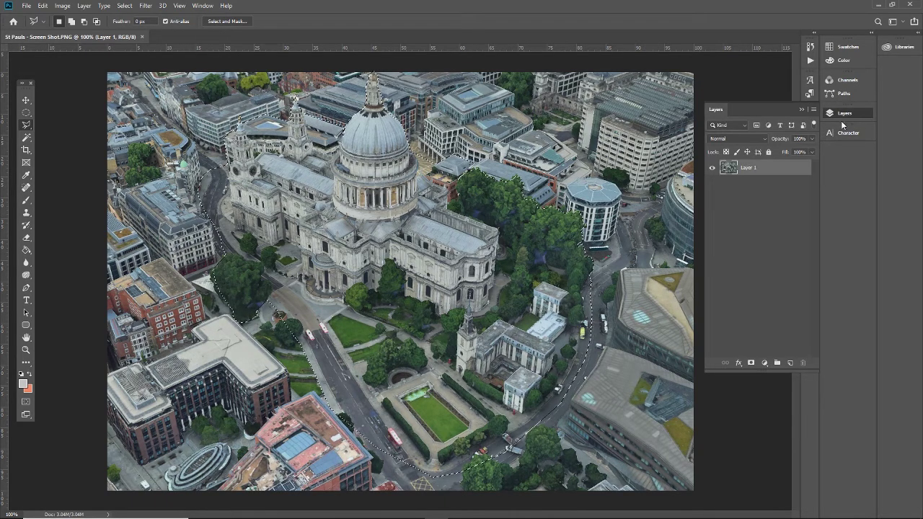
pyautogui.keyDown('alt'); pyautogui.click(752, 364); pyautogui.keyUp('alt')
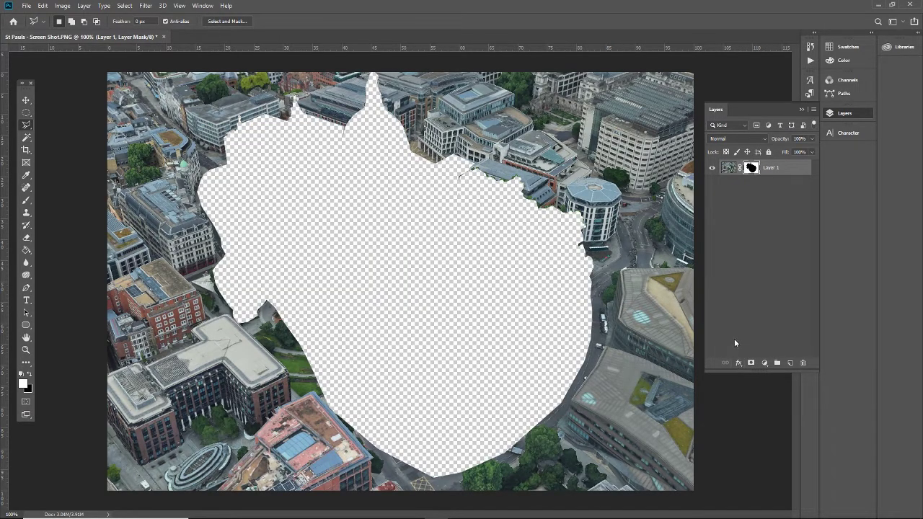
pyautogui.hotkey('ctrl', 'z')
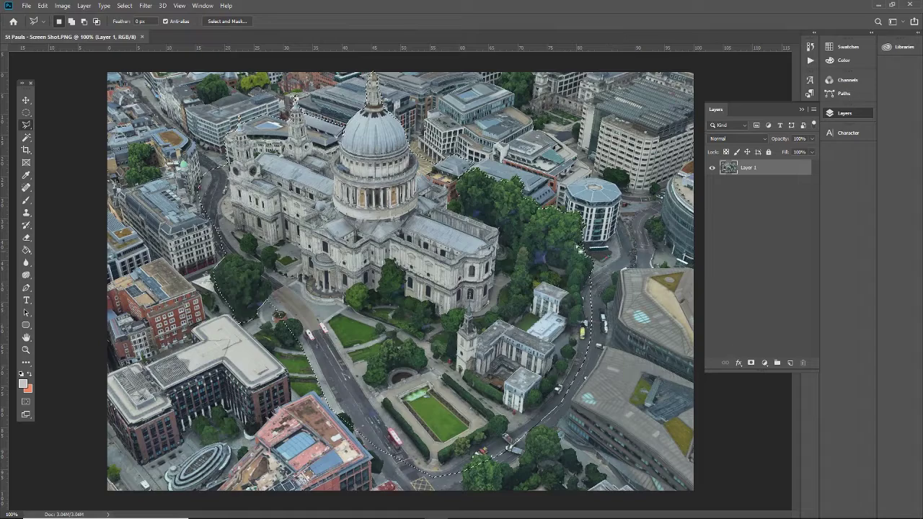
# Invert the selection, add a layer mask to Layer 1, and invert the mask to isolate the cathedral cutout.
pyautogui.click(145, 6)
pyautogui.moveTo(124, 6)
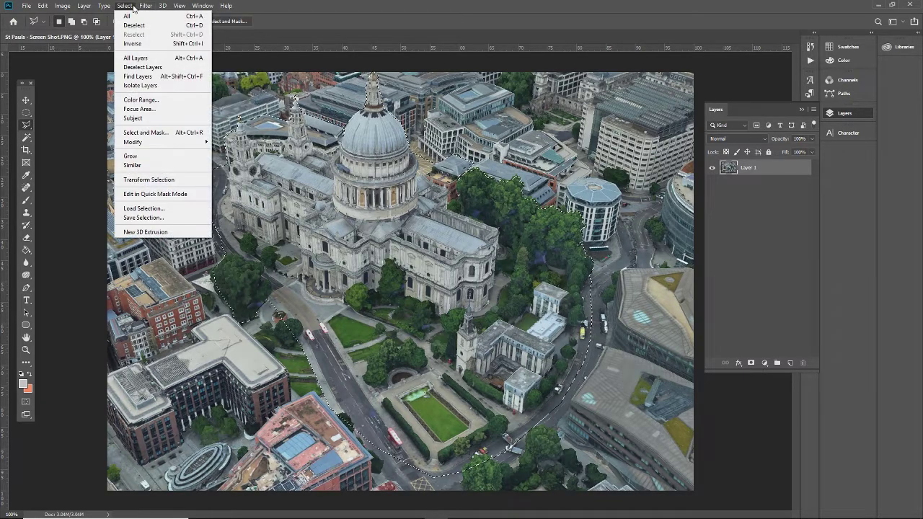
pyautogui.click(141, 45)
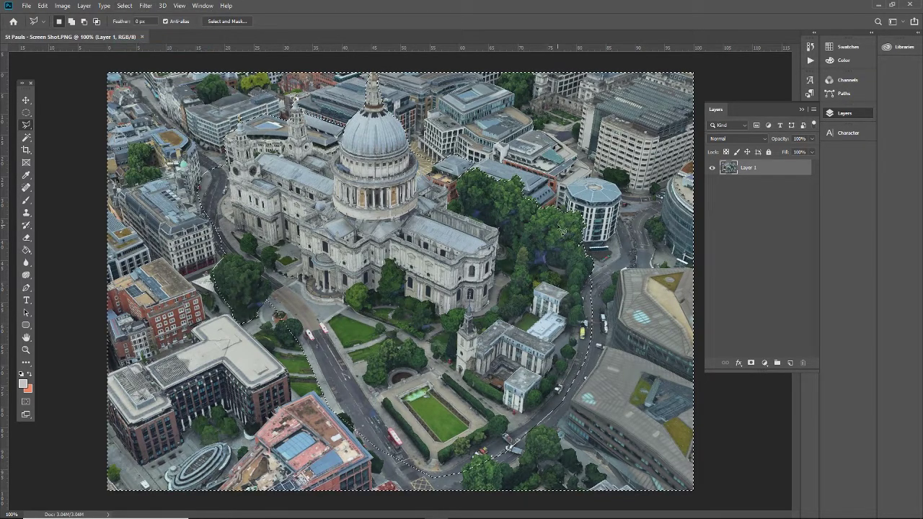
pyautogui.click(751, 364)
pyautogui.hotkey('ctrl', 'i')
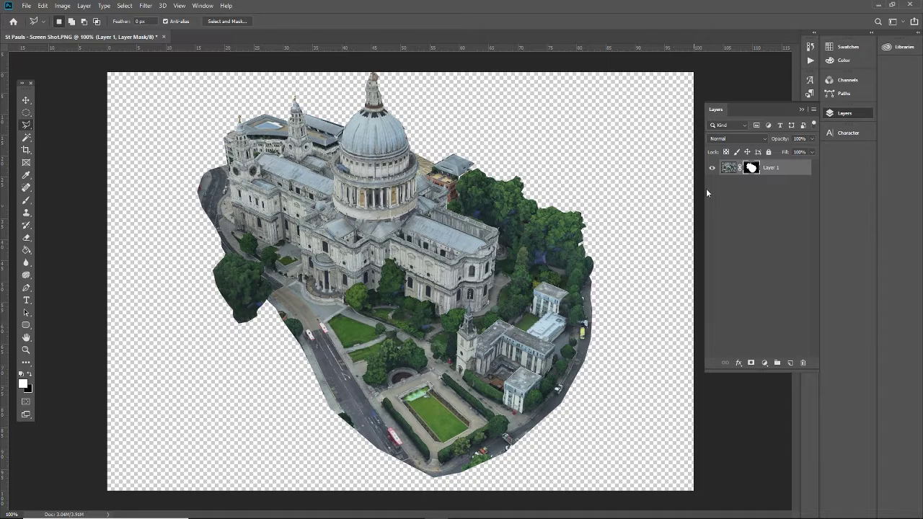
pyautogui.press('b')
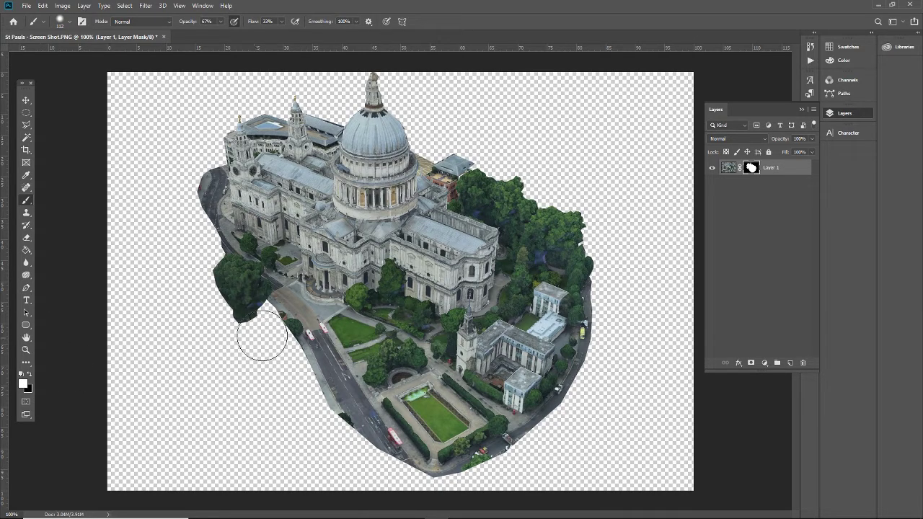
pyautogui.moveTo(238, 345); pyautogui.dragTo(225, 388)
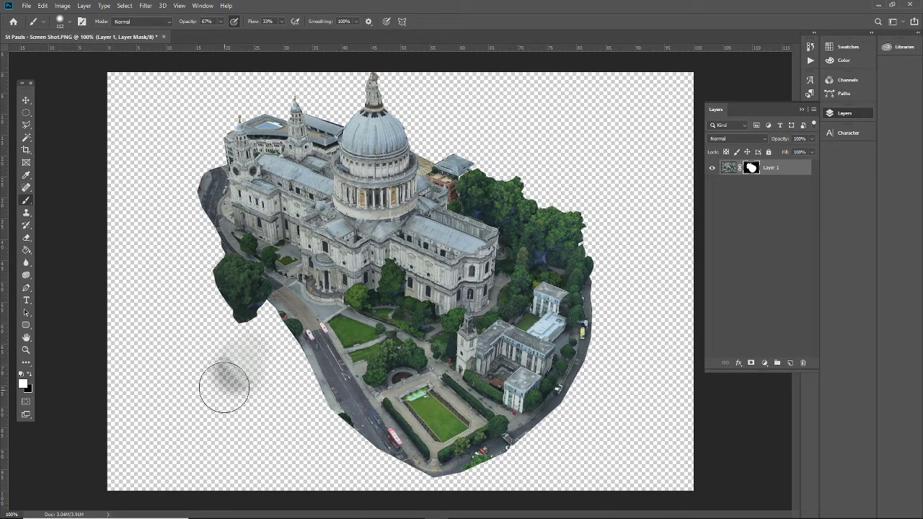
pyautogui.hotkey('ctrl', 'z')
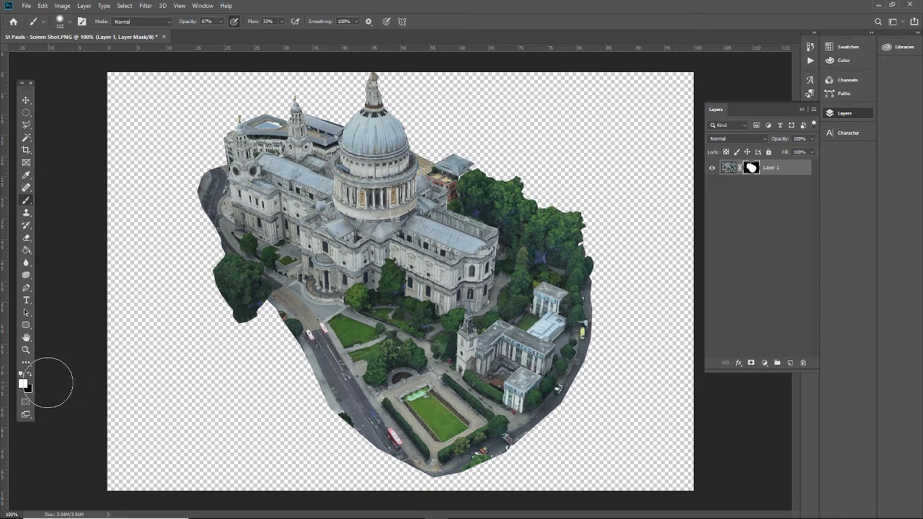
pyautogui.press('x')
pyautogui.press('x')
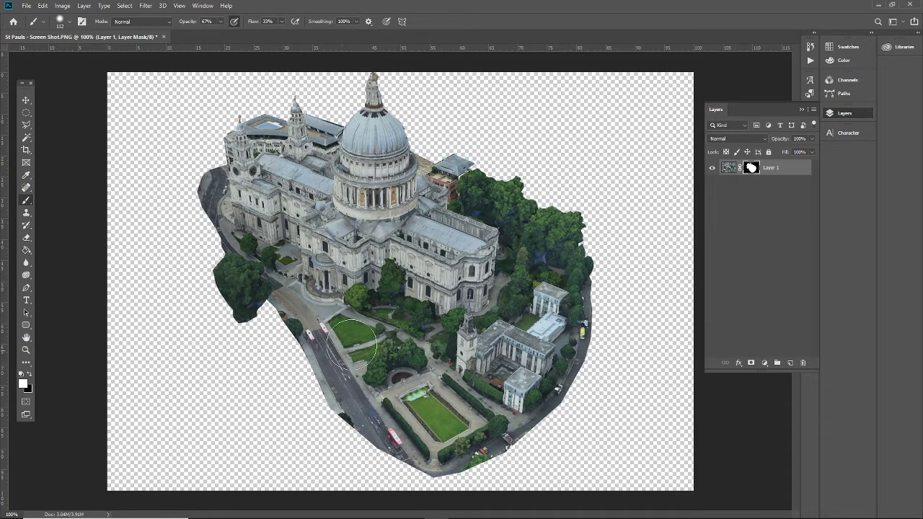
# Create a new empty layer and place it beneath the masked cathedral layer.
pyautogui.click(86, 6)
pyautogui.click(163, 6)
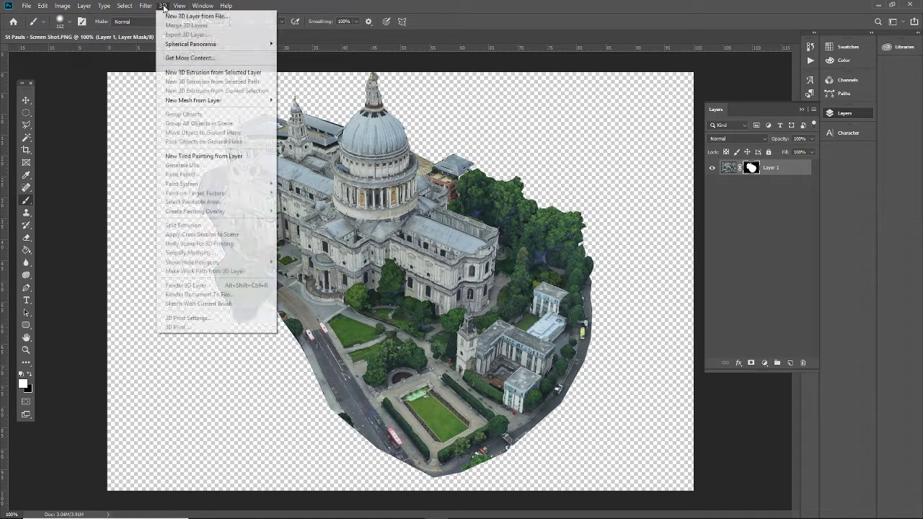
pyautogui.moveTo(85, 6)
pyautogui.moveTo(115, 16)
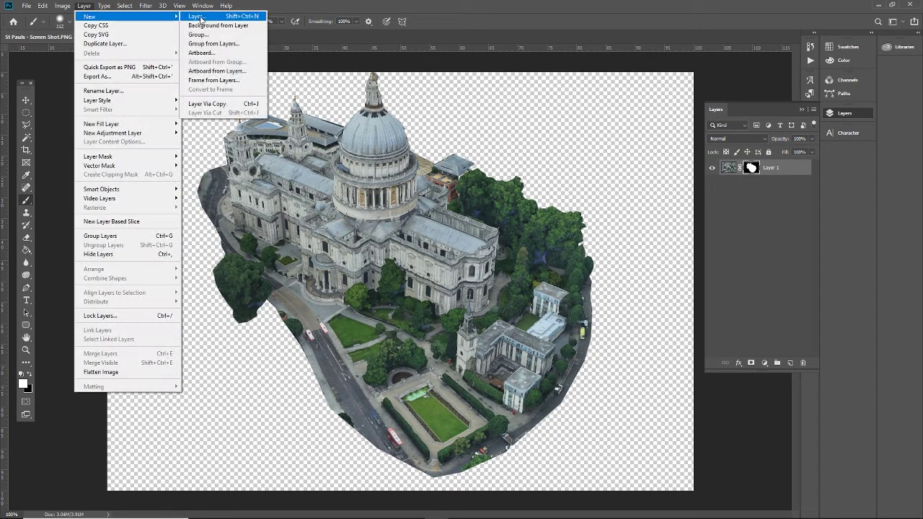
pyautogui.click(202, 18)
pyautogui.click(188, 262)
pyautogui.moveTo(781, 195); pyautogui.dragTo(777, 192)
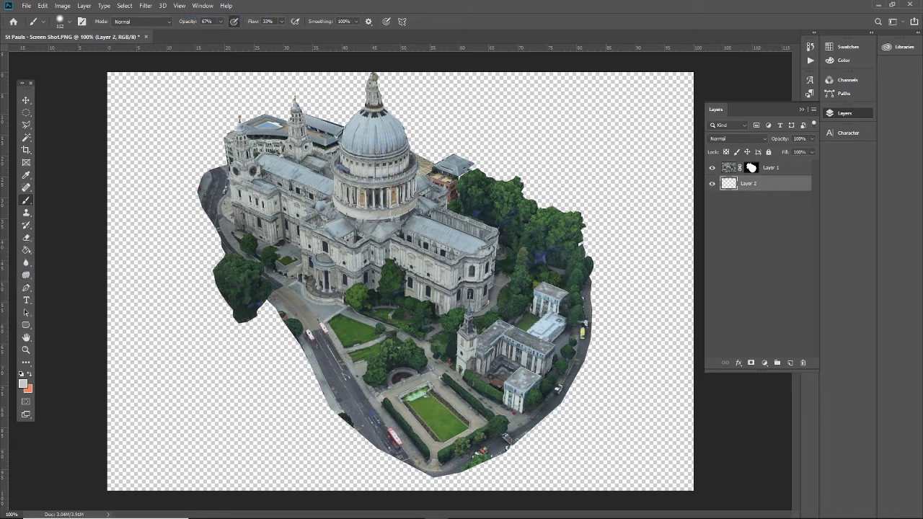
# Fill the empty Layer 2 beneath the cathedral cutout with the light grey foreground colour using the Paint Bucket.
pyautogui.click(26, 251)
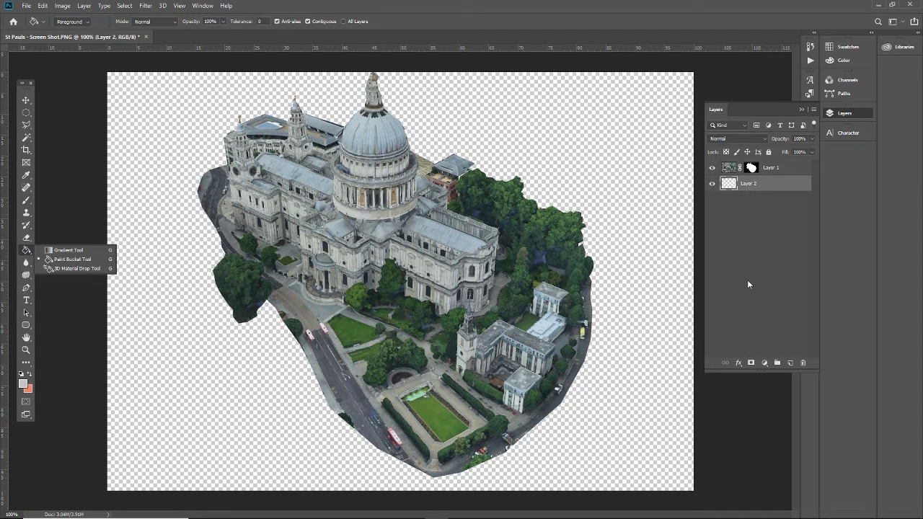
pyautogui.click(773, 192)
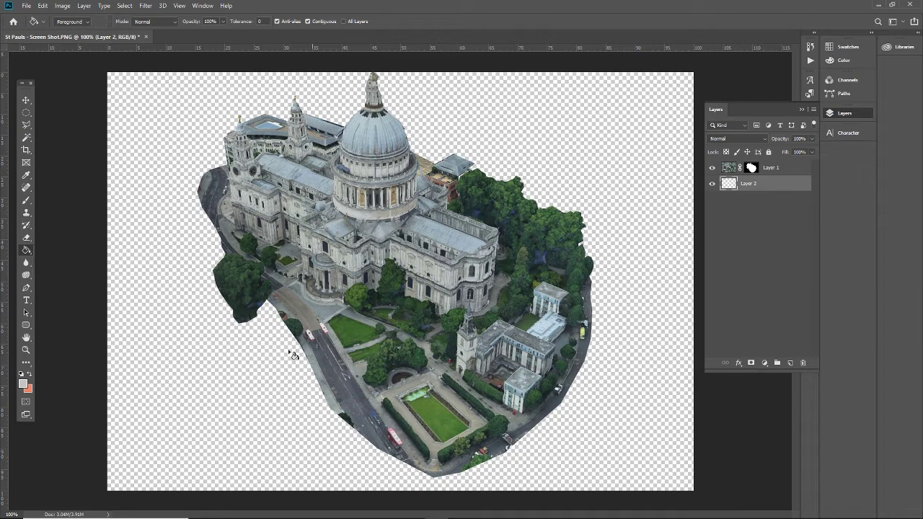
pyautogui.click(176, 269)
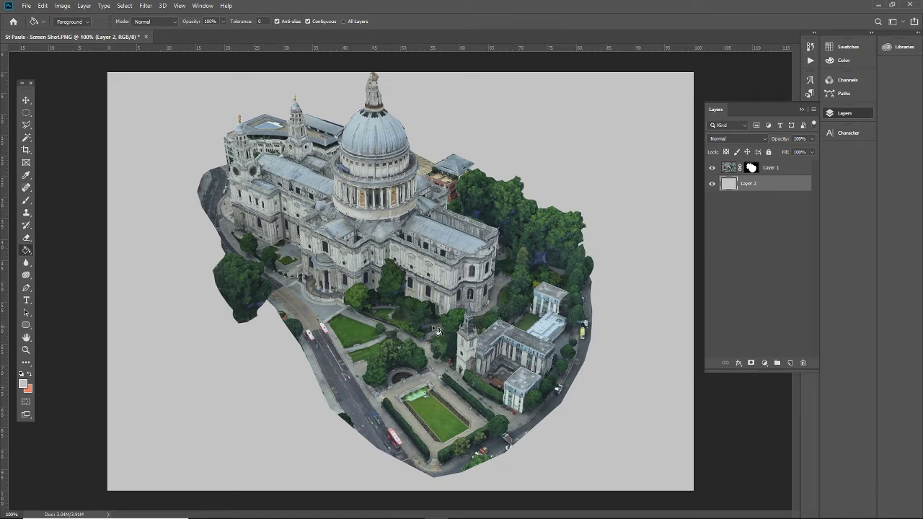
# Duplicate Layer 1 and Layer 2 below the originals and merge the two copies into a single layer.
pyautogui.click(798, 167)
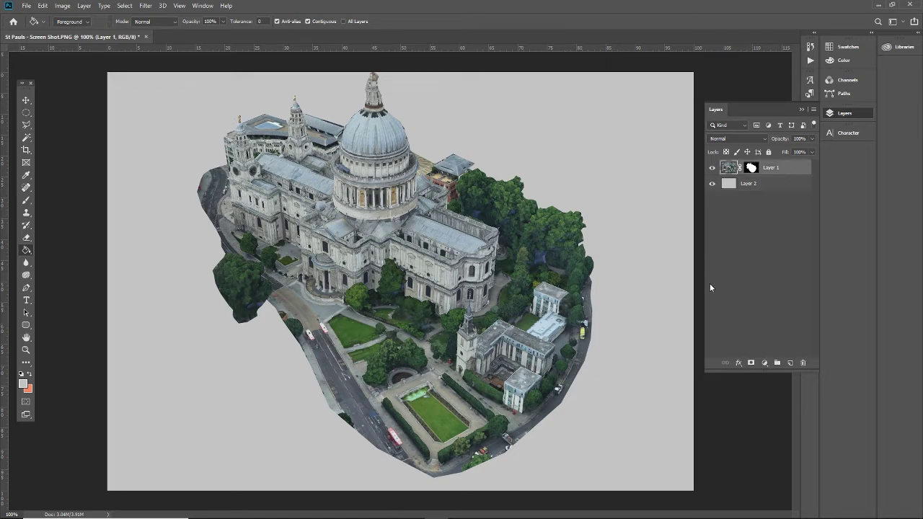
pyautogui.click(756, 207)
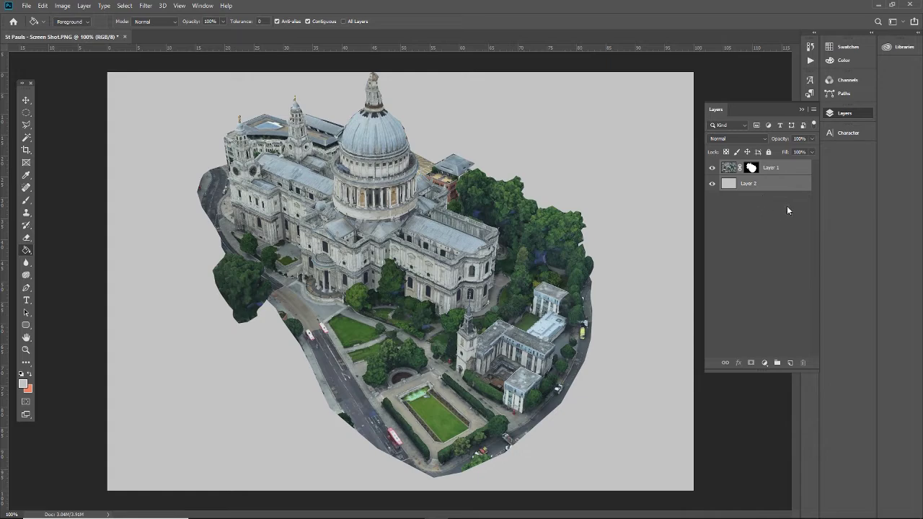
pyautogui.moveTo(771, 185); pyautogui.dragTo(769, 220)
pyautogui.rightClick(779, 215)
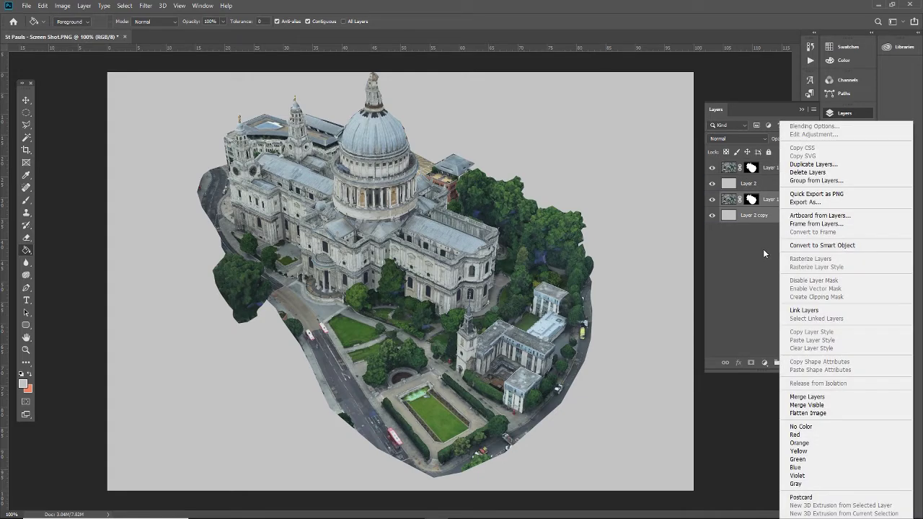
pyautogui.click(800, 398)
pyautogui.click(772, 202)
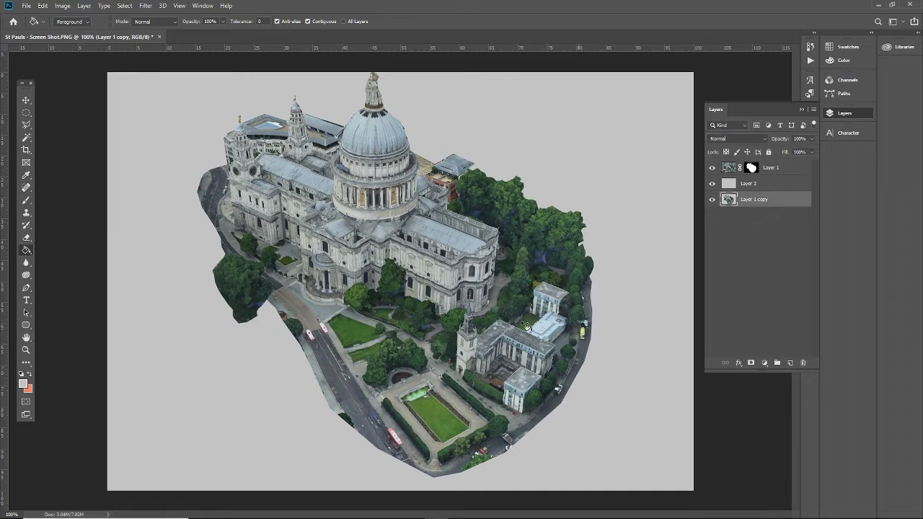
# Select the grey background around the cutout on Layer 1 copy with the Magic Wand and hide that layer.
pyautogui.click(26, 140)
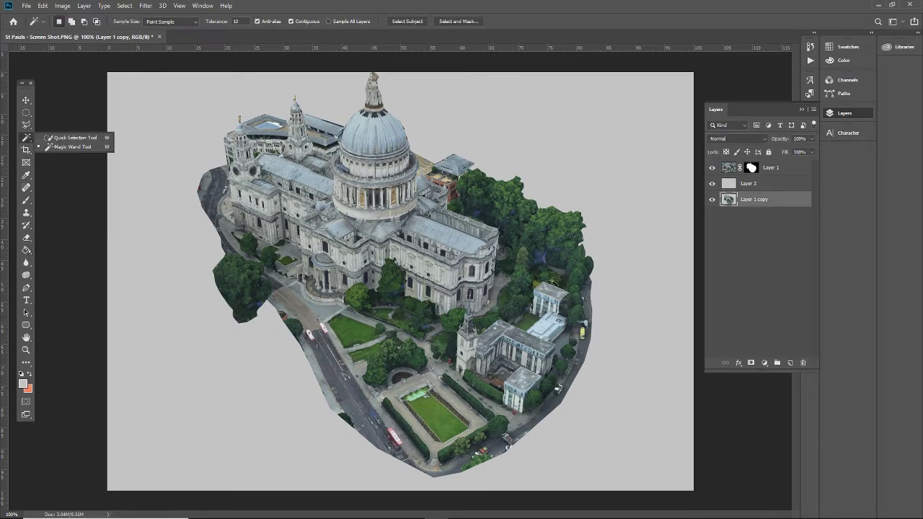
pyautogui.click(147, 230)
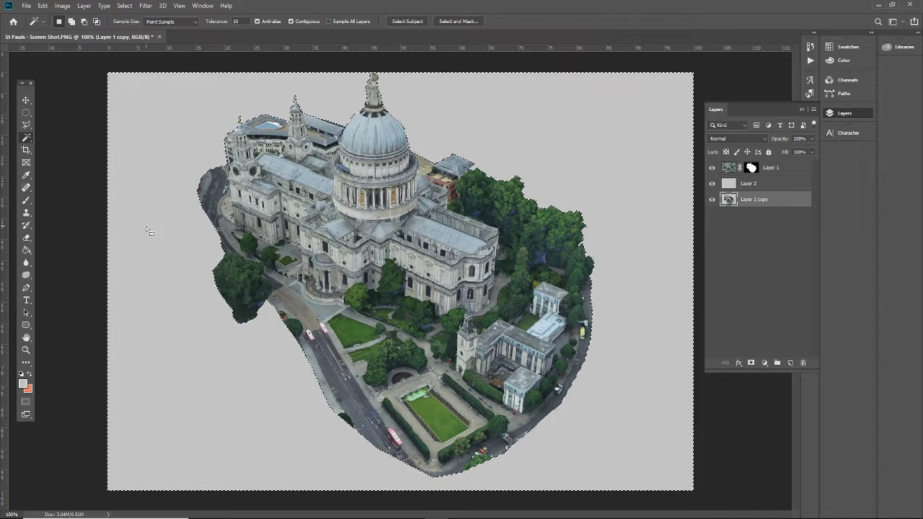
pyautogui.click(713, 199)
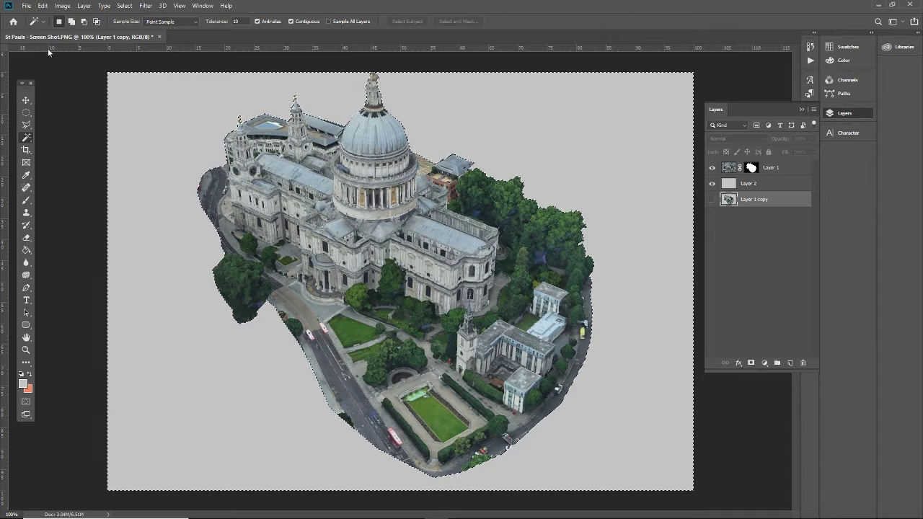
# Create a new empty layer directly above the hidden Layer 1 copy, keeping the default name and Normal mode.
pyautogui.click(83, 5)
pyautogui.moveTo(101, 16)
pyautogui.click(203, 16)
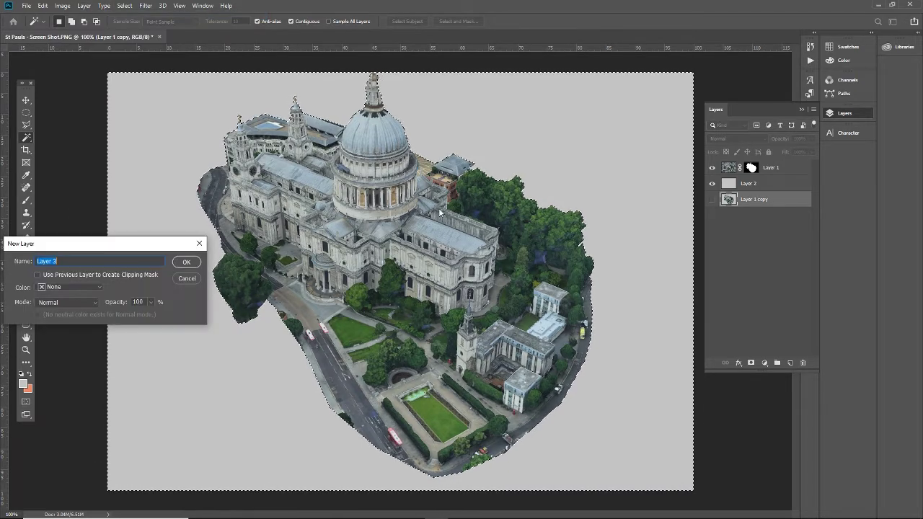
pyautogui.click(191, 265)
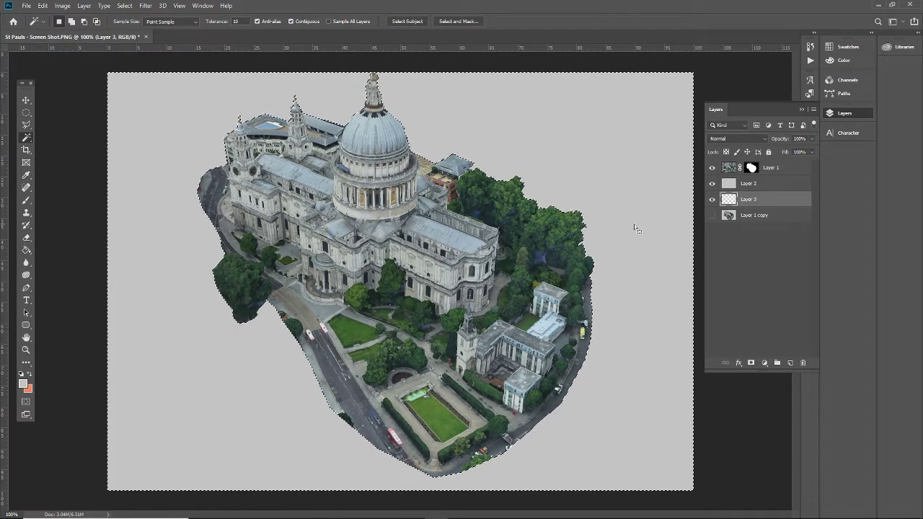
# Set the foreground colour to a dark grey for the Paint Bucket.
pyautogui.click(26, 252)
pyautogui.click(23, 383)
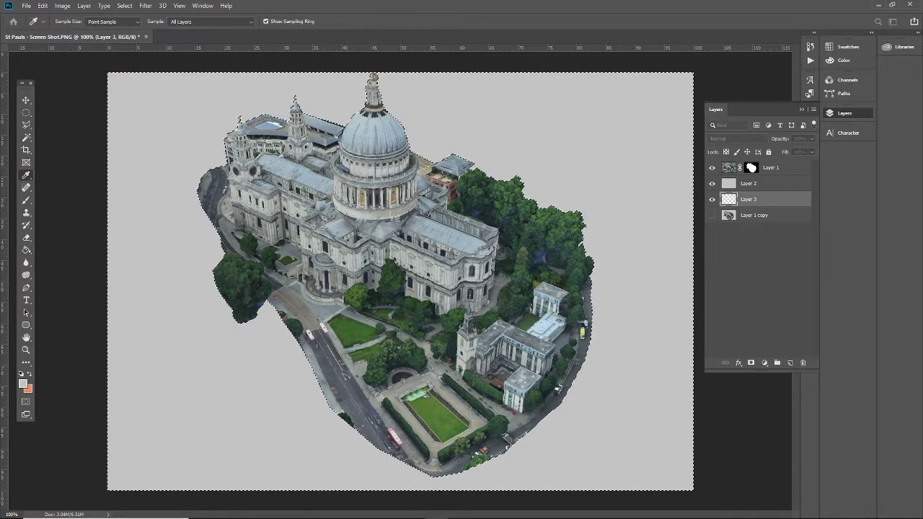
pyautogui.press('g')
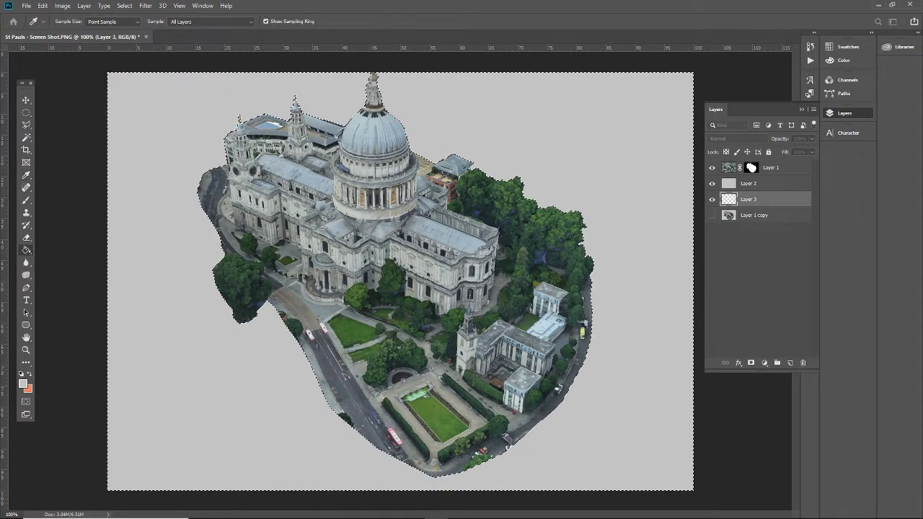
# Try to fill the background area around the cutout on Layer 3 with dark grey, and clear that fill with the selection restored.
pyautogui.click(348, 330)
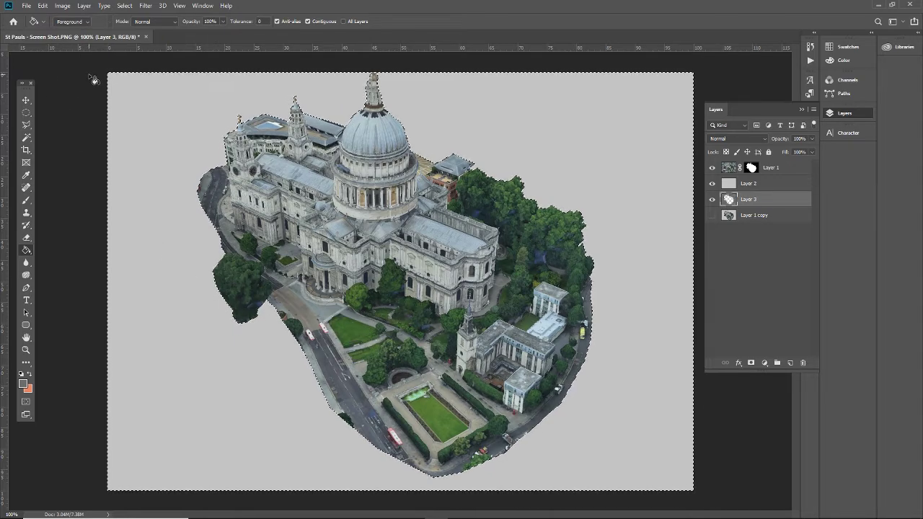
pyautogui.hotkey('ctrl', 'd')
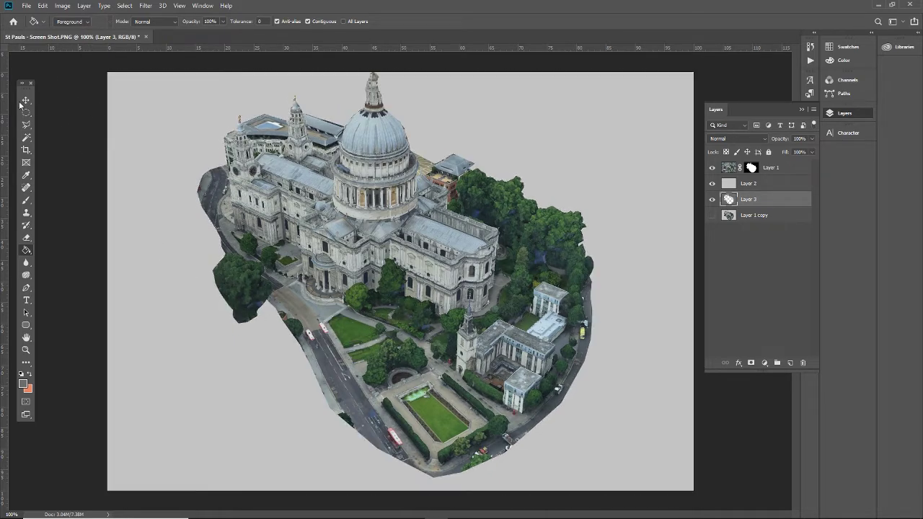
pyautogui.click(25, 101)
pyautogui.click(125, 6)
pyautogui.click(78, 140)
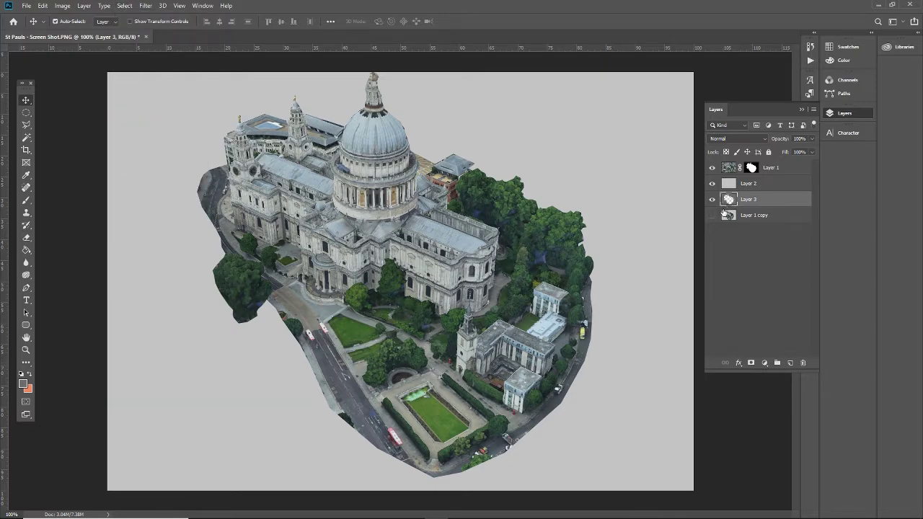
pyautogui.click(713, 186)
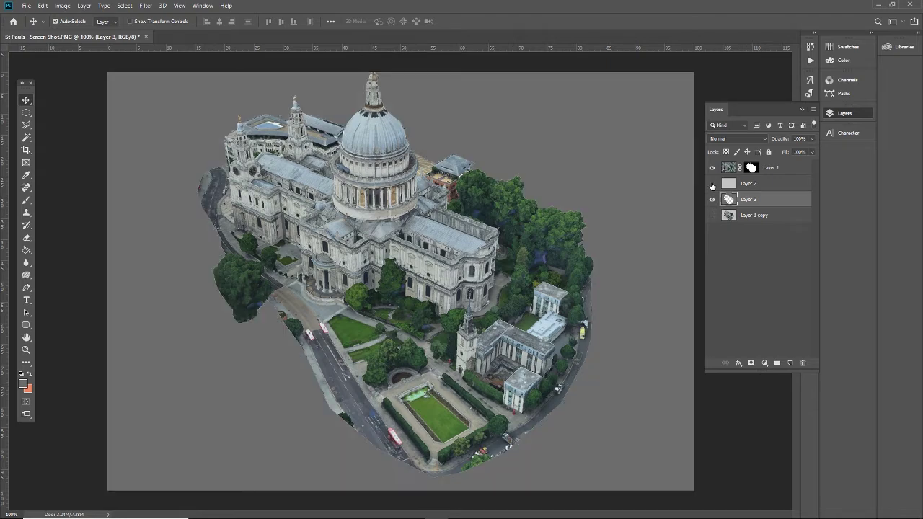
pyautogui.click(713, 185)
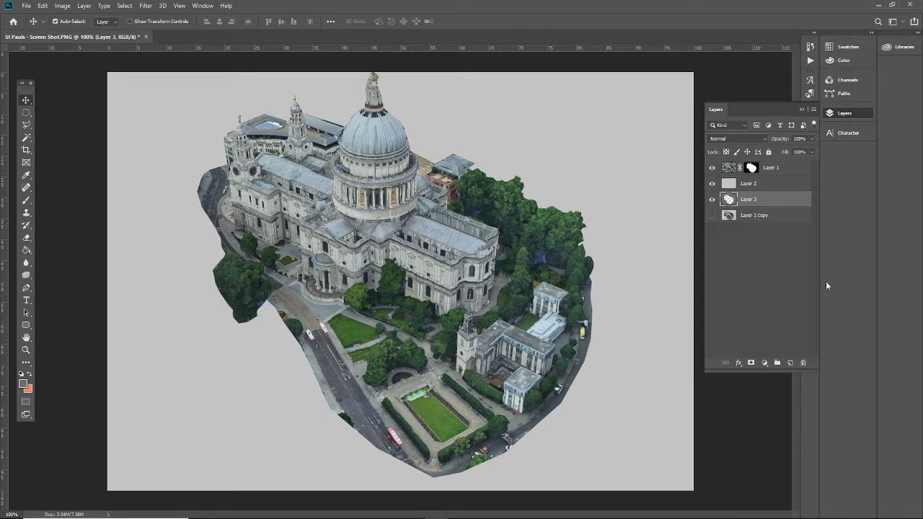
pyautogui.hotkey('ctrl', 'a')
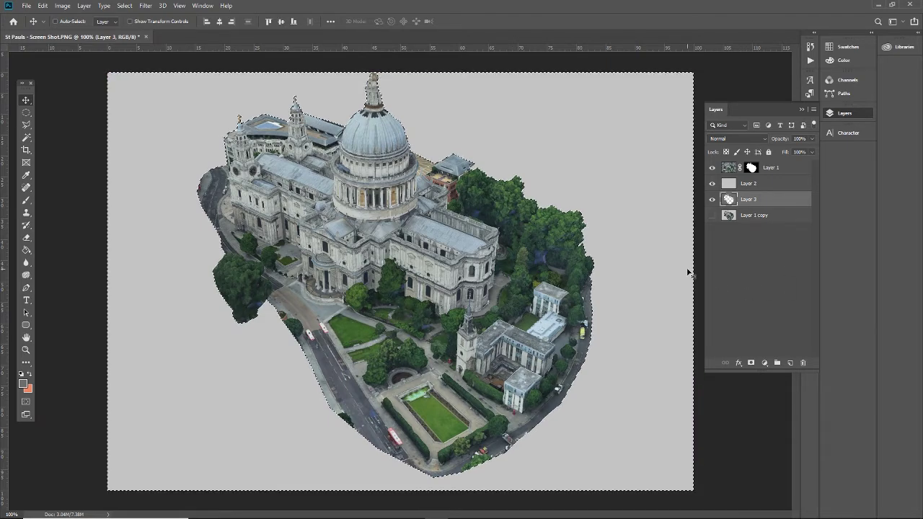
pyautogui.press('Delete')
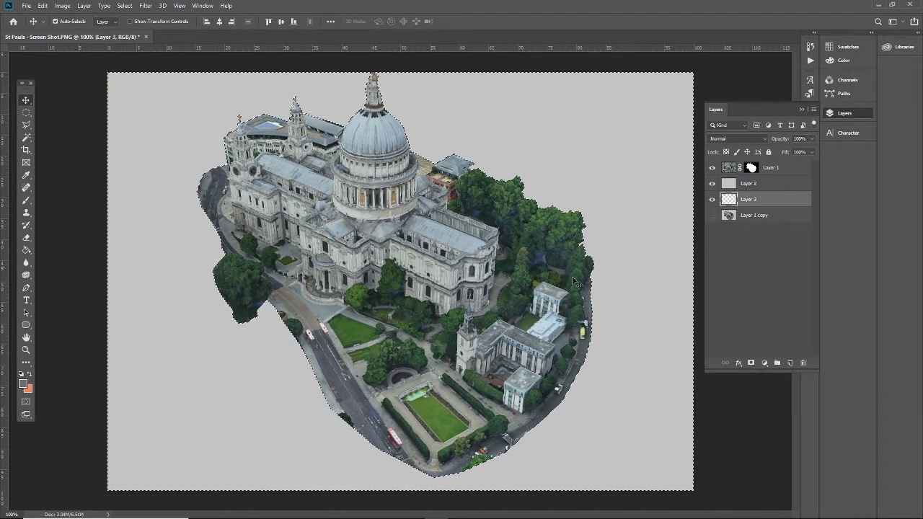
# Invert the selection and fill the cathedral silhouette on Layer 3 with dark grey, checking it with Layers 1 and 2 temporarily hidden.
pyautogui.click(124, 7)
pyautogui.click(136, 45)
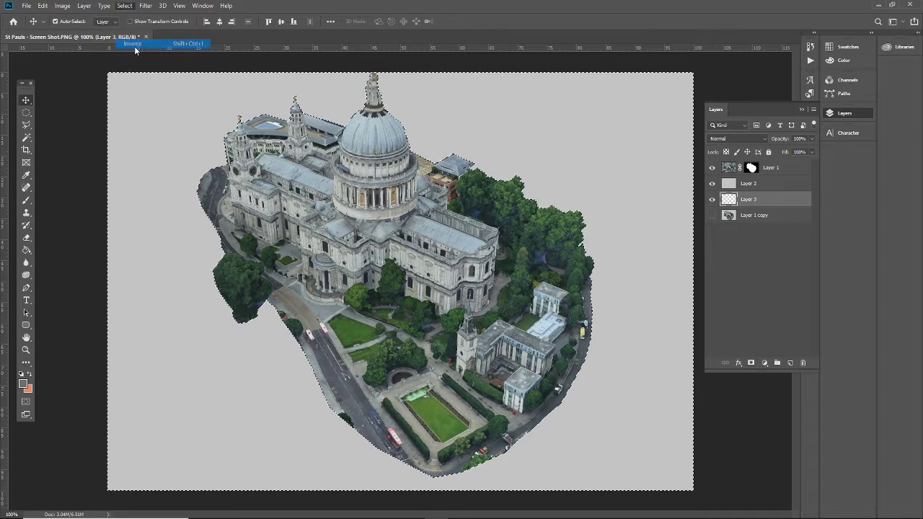
pyautogui.click(26, 250)
pyautogui.click(65, 259)
pyautogui.click(500, 341)
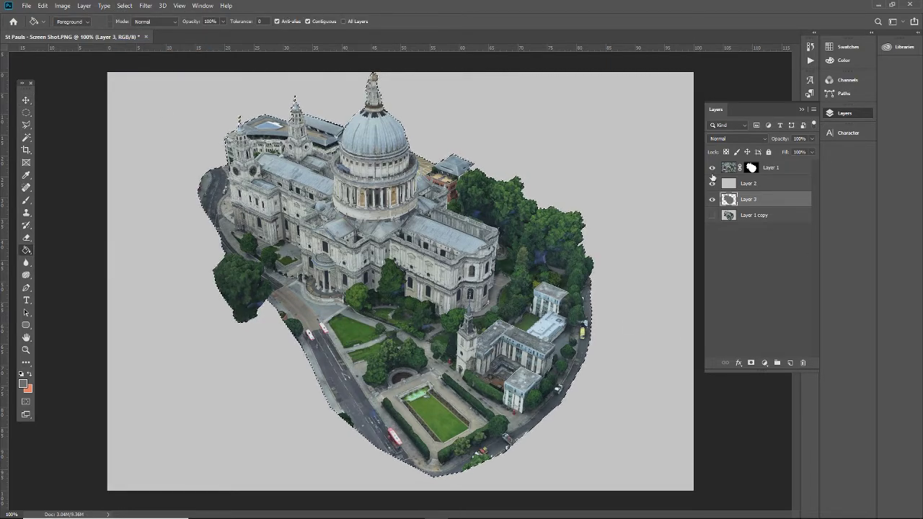
pyautogui.click(712, 169)
pyautogui.click(713, 183)
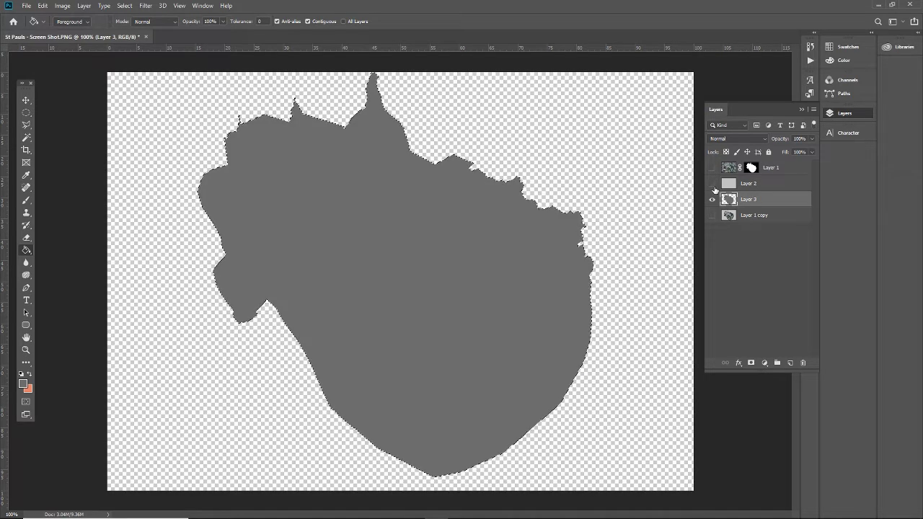
pyautogui.click(713, 184)
pyautogui.click(712, 168)
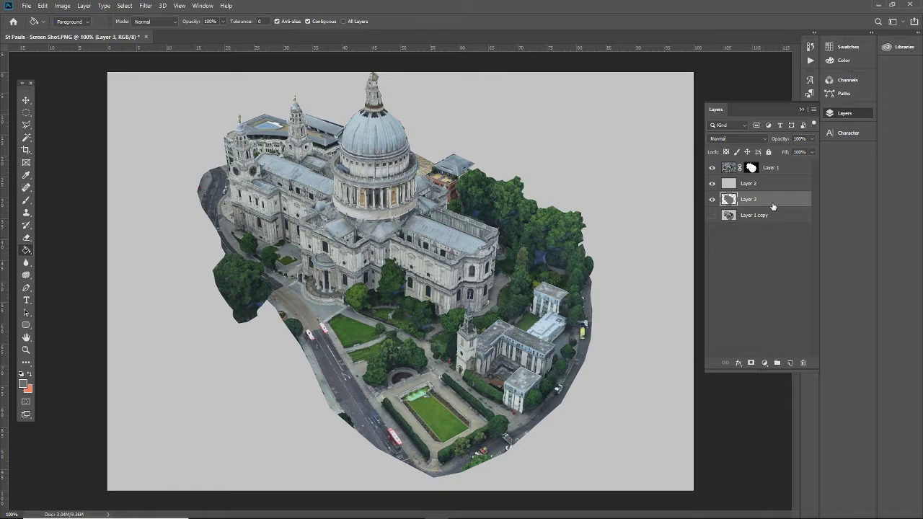
pyautogui.click(26, 100)
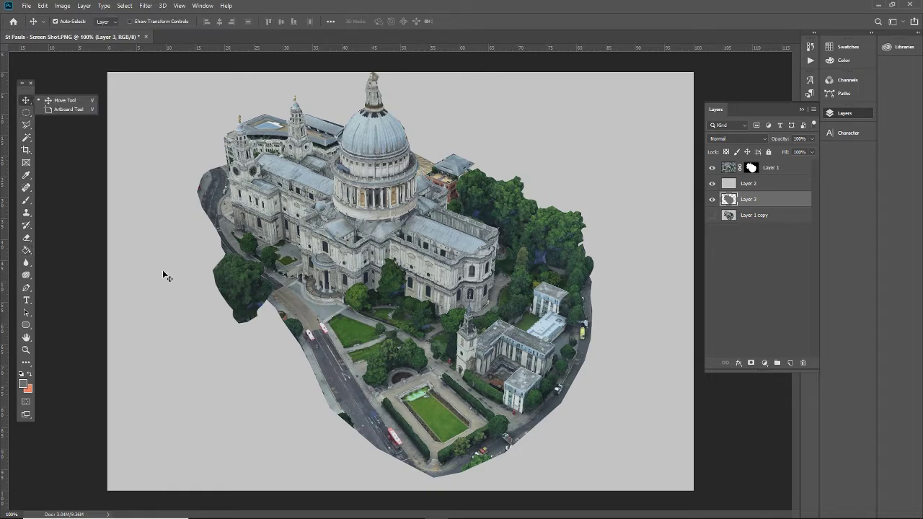
pyautogui.click(26, 349)
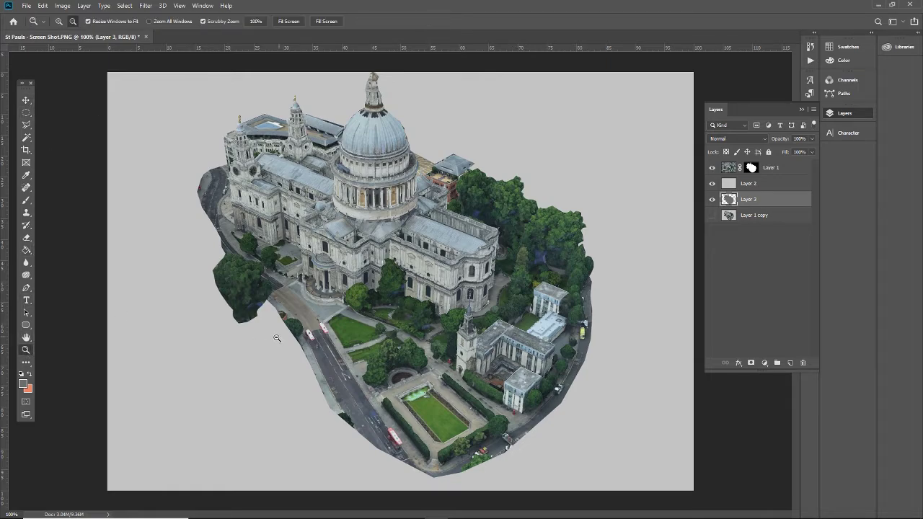
pyautogui.moveTo(276, 338); pyautogui.dragTo(272, 339)
pyautogui.click(63, 7)
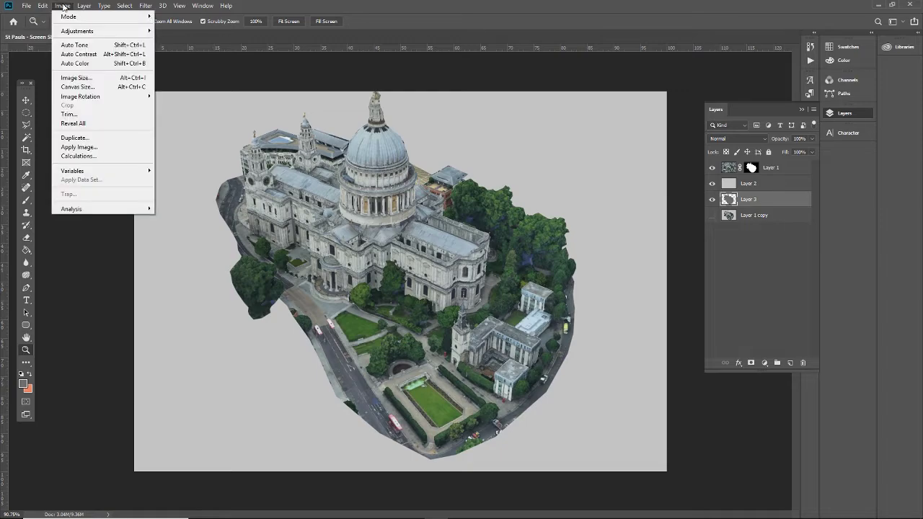
pyautogui.click(73, 242)
pyautogui.click(26, 101)
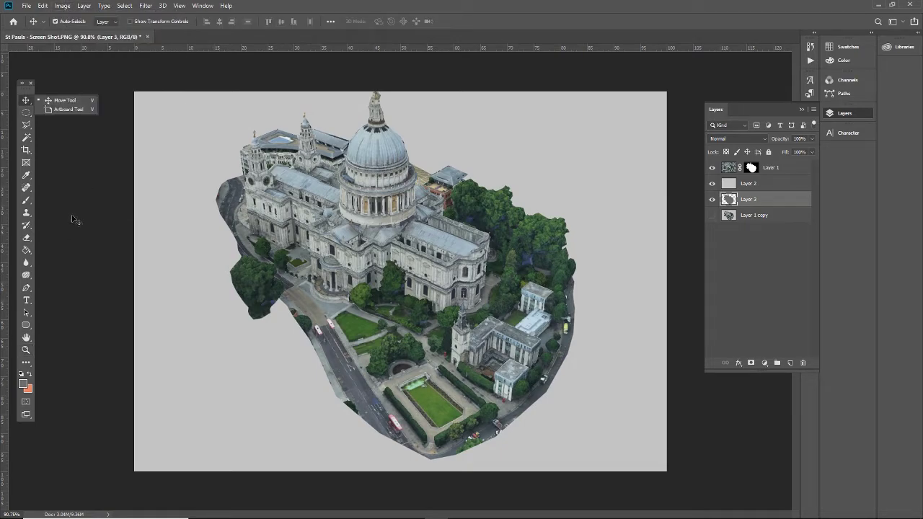
pyautogui.click(73, 221)
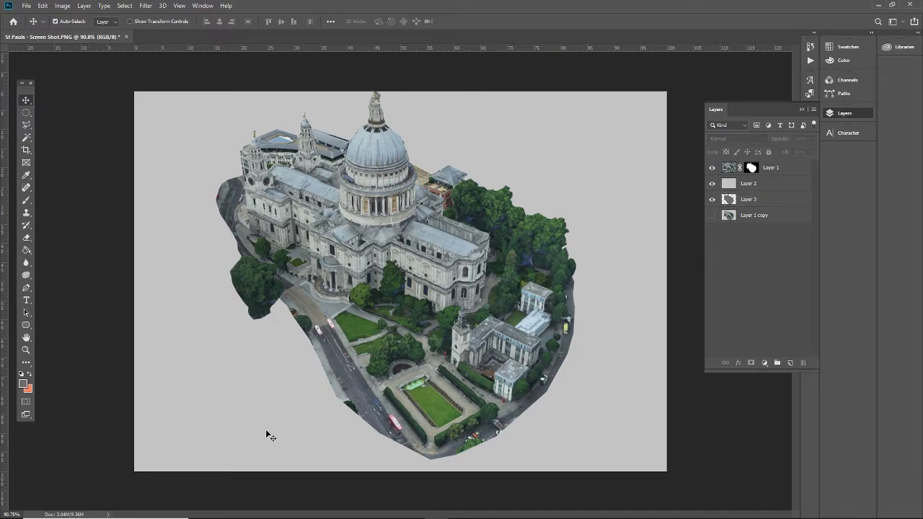
# Enlarge the canvas by a relative 50 percent in width and height, anchored at the centre, with Layer 3 active.
pyautogui.click(766, 205)
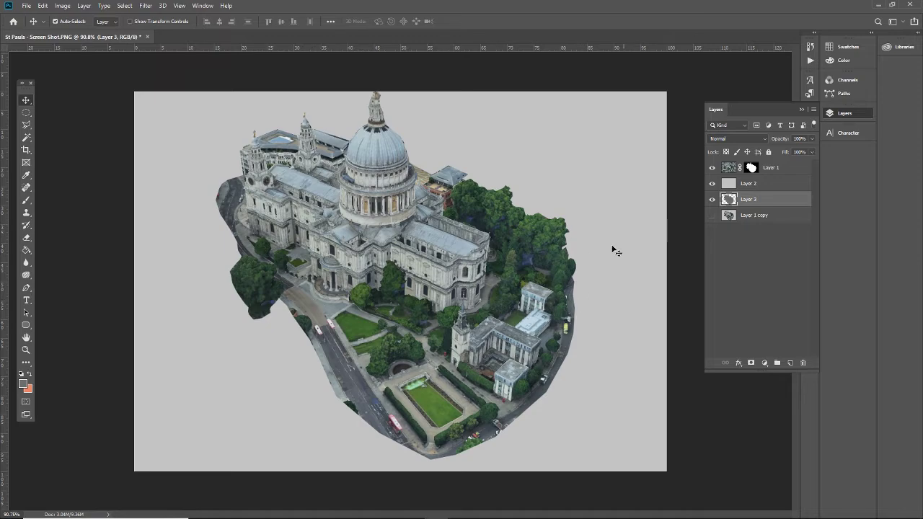
pyautogui.click(85, 5)
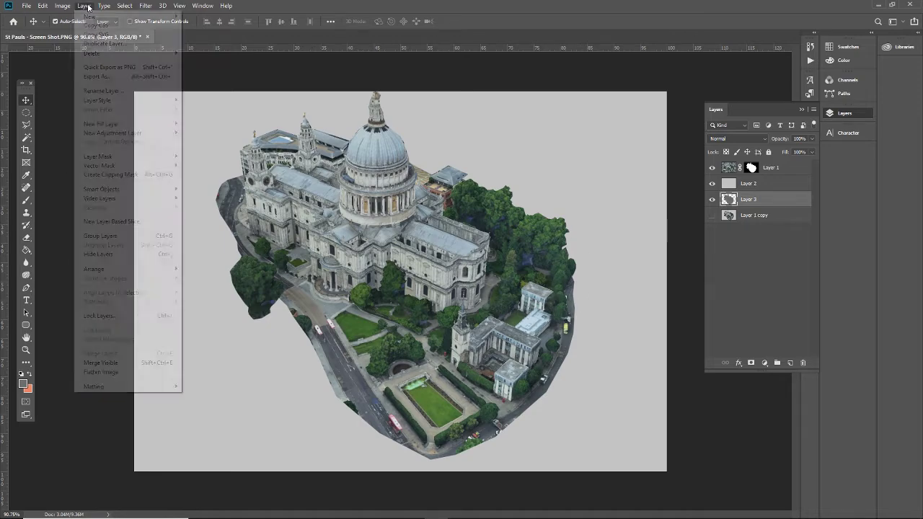
pyautogui.moveTo(63, 8)
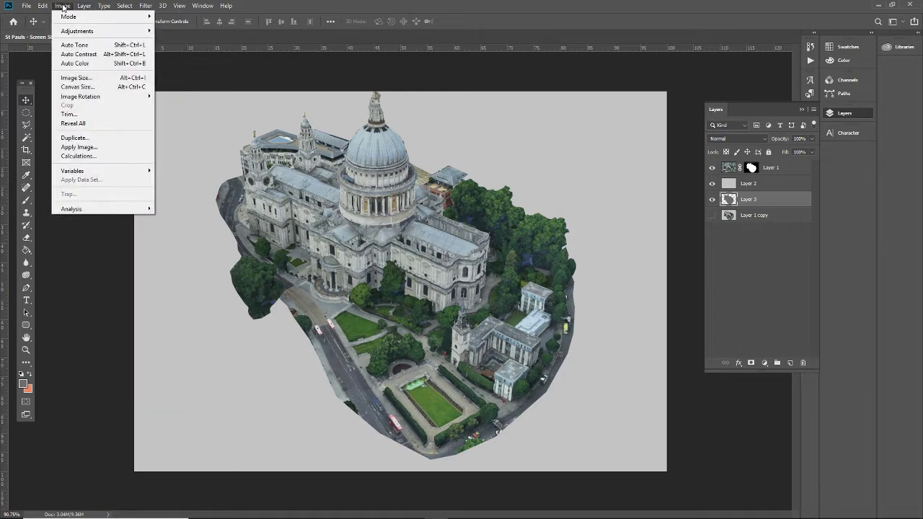
pyautogui.click(77, 86)
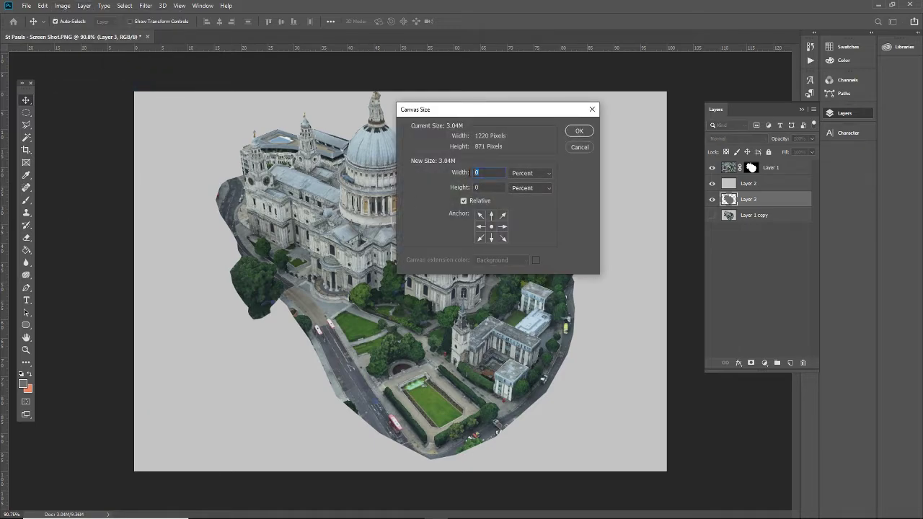
pyautogui.write('505')
pyautogui.click(579, 132)
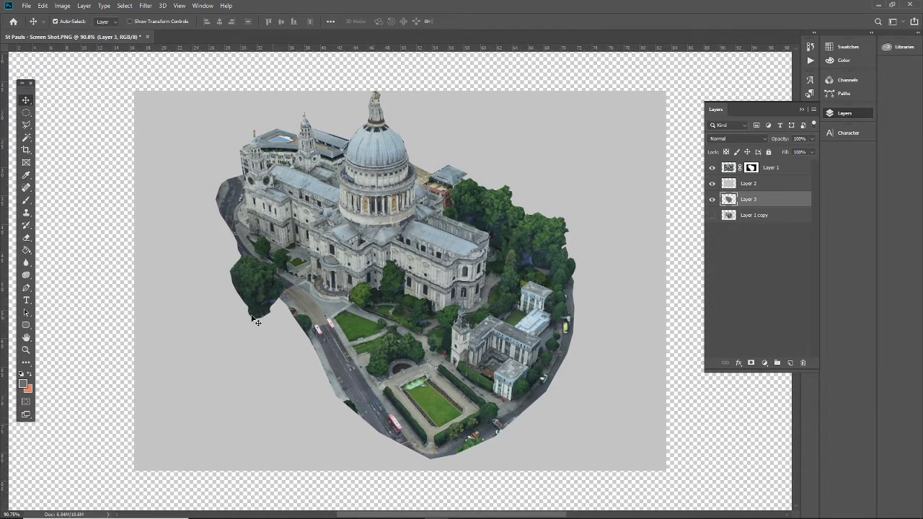
# Fill the transparent area around the backdrop on Layer 2 with light grey sampled from the existing background.
pyautogui.click(26, 350)
pyautogui.moveTo(273, 353); pyautogui.dragTo(242, 354)
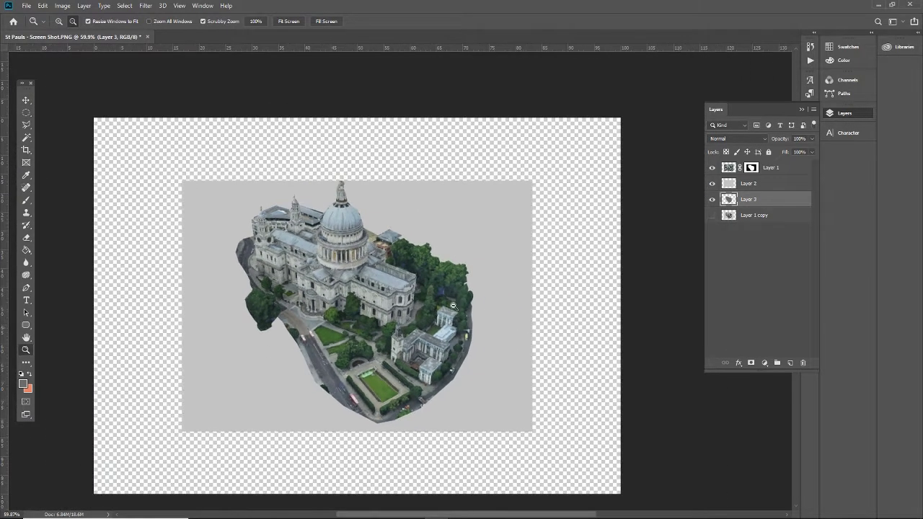
pyautogui.click(764, 186)
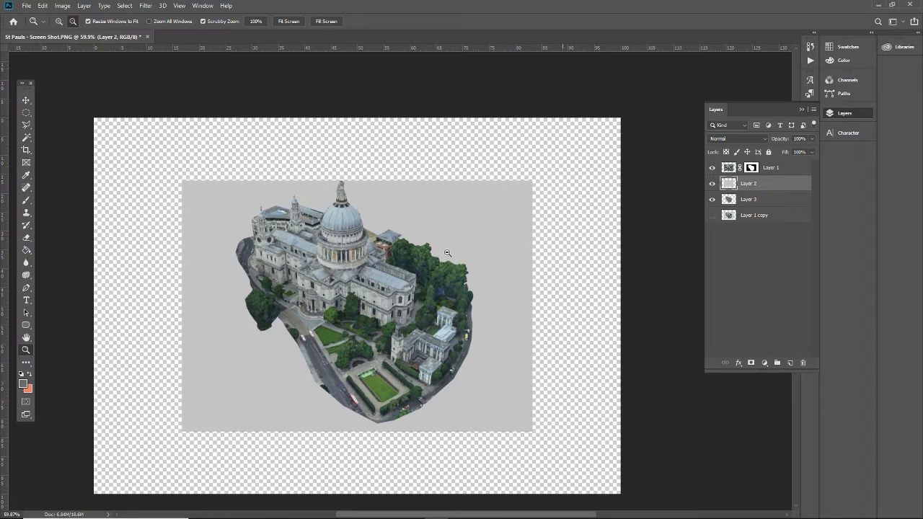
pyautogui.click(26, 250)
pyautogui.click(144, 192)
pyautogui.hotkey('ctrl', 'z')
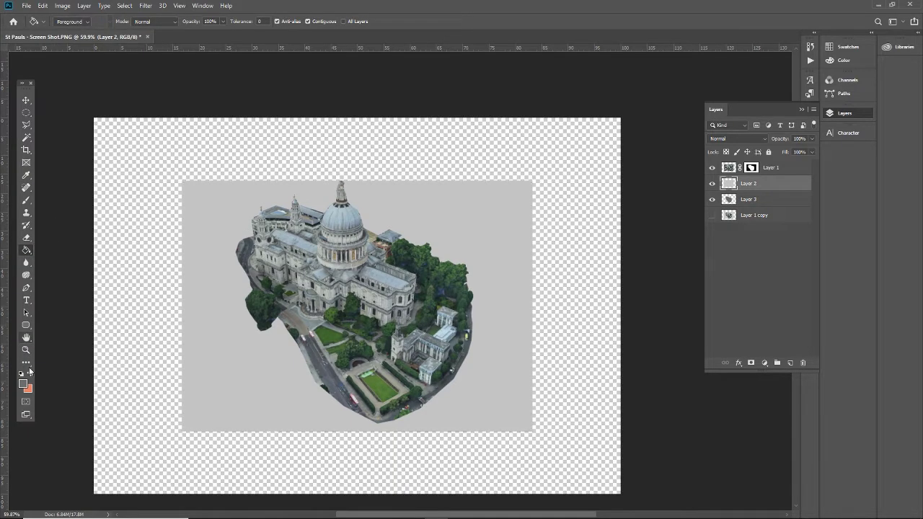
pyautogui.press('i')
pyautogui.click(29, 249)
pyautogui.click(168, 318)
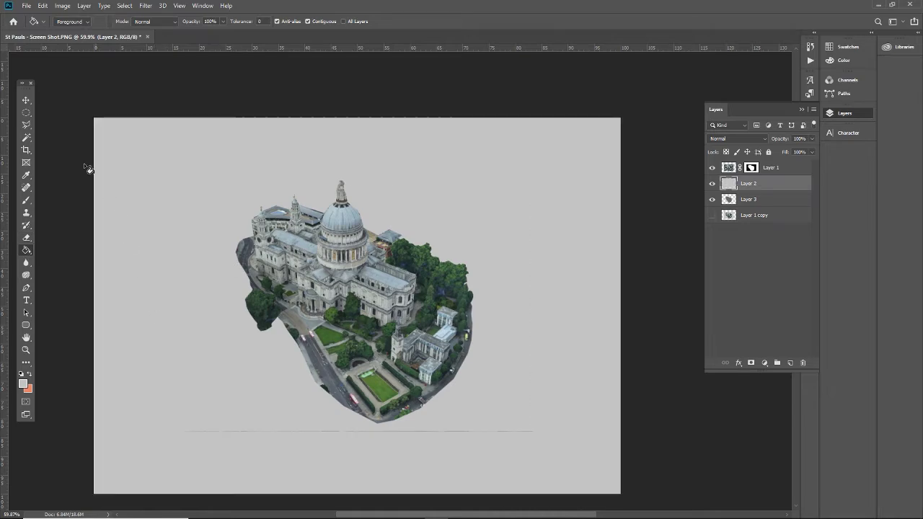
# Try to paint over the thin line below the cathedral on Layer 2 using a light grey brush at 100% opacity.
pyautogui.click(26, 202)
pyautogui.click(192, 432)
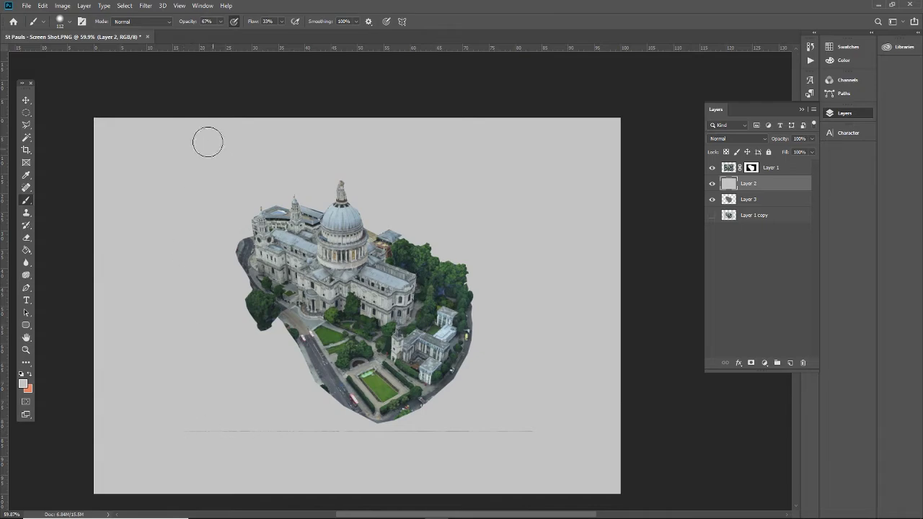
pyautogui.moveTo(188, 21); pyautogui.dragTo(507, 41)
pyautogui.keyDown('shift'); pyautogui.click(184, 440); pyautogui.keyUp('shift')
# Make Layer 1's mask active with black as the foreground colour, and marquee the strip around the thin line below the cathedral.
pyautogui.click(751, 170)
pyautogui.click(191, 437)
pyautogui.press('x')
pyautogui.moveTo(223, 432); pyautogui.dragTo(573, 458)
pyautogui.hotkey('shift', 'm')
# Paint black over the thin line inside the selected strip on Layer 1's mask, and clear the selection.
pyautogui.press('g')
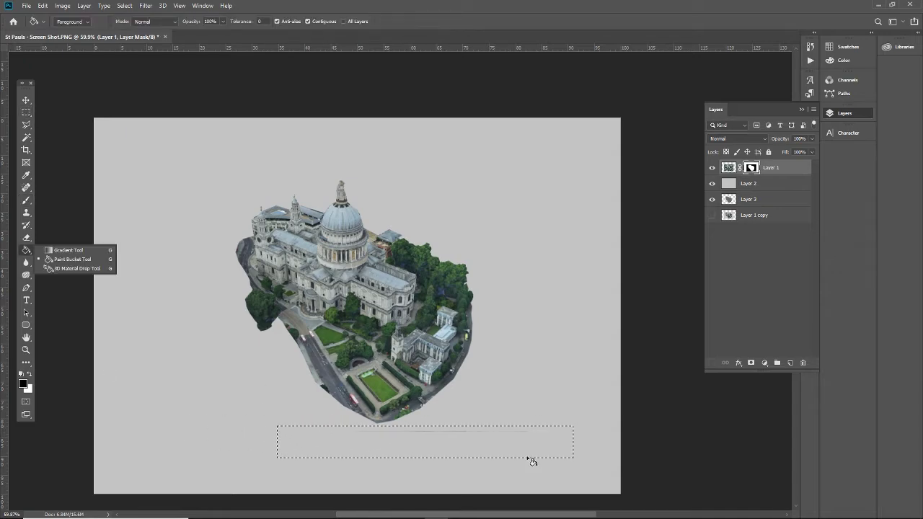
pyautogui.click(720, 189)
pyautogui.click(750, 169)
pyautogui.press('d')
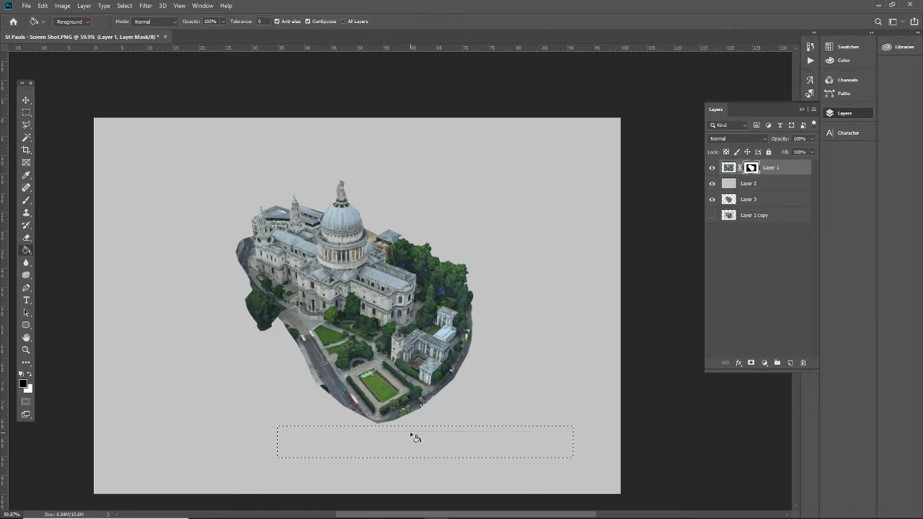
pyautogui.press('b')
pyautogui.moveTo(417, 441)
pyautogui.mouseDown()
pyautogui.moveTo(478, 430)
pyautogui.moveTo(325, 429)
pyautogui.mouseUp()
pyautogui.hotkey('ctrl', 's')
pyautogui.click(427, 300)
pyautogui.hotkey('ctrl', 'd')
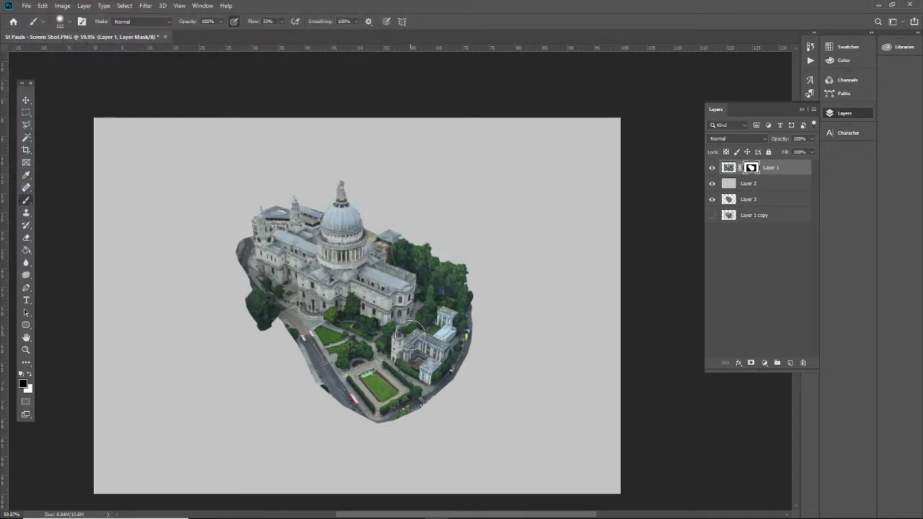
# Place Layer 3 directly above Layer 2 and shift the cathedral cutout slightly upward to expose the dark base along its lower edge.
pyautogui.click(26, 101)
pyautogui.click(754, 199)
pyautogui.moveTo(383, 240)
pyautogui.mouseDown()
pyautogui.moveTo(387, 222)
pyautogui.moveTo(382, 228)
pyautogui.mouseUp()
pyautogui.moveTo(750, 207); pyautogui.dragTo(769, 191)
pyautogui.moveTo(337, 341); pyautogui.dragTo(337, 330)
pyautogui.moveTo(348, 365); pyautogui.dragTo(349, 374)
pyautogui.click(358, 409)
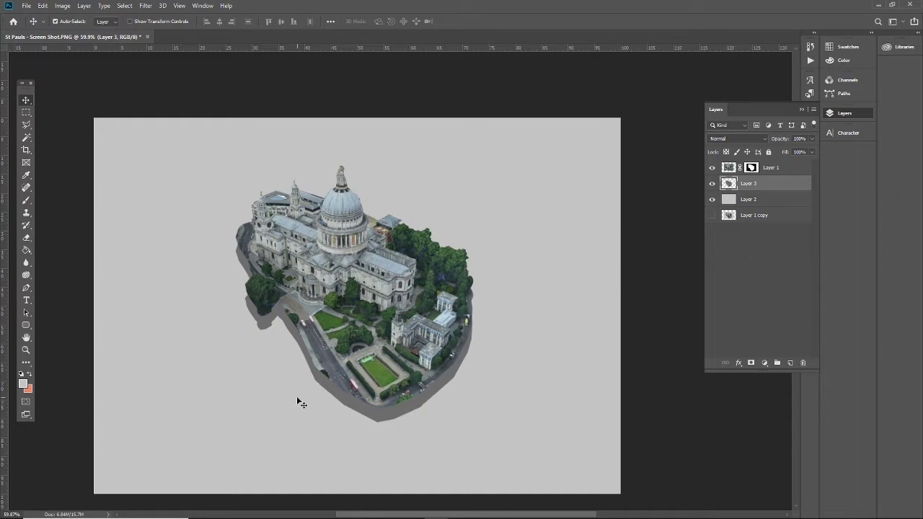
# Outline the gap between the curved road's outer edge and the dark base, west of the cathedral, with the Polygonal Lasso.
pyautogui.click(26, 350)
pyautogui.moveTo(226, 272); pyautogui.dragTo(155, 276)
pyautogui.click(26, 125)
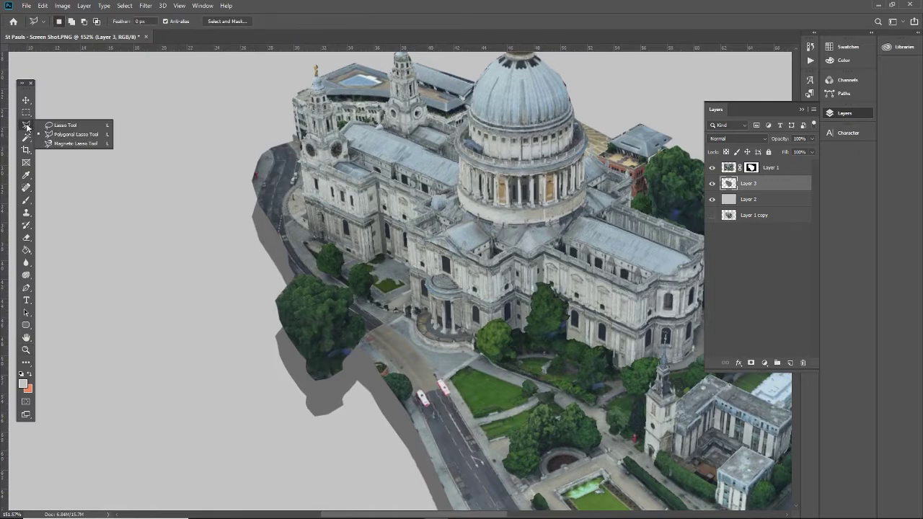
pyautogui.click(252, 184)
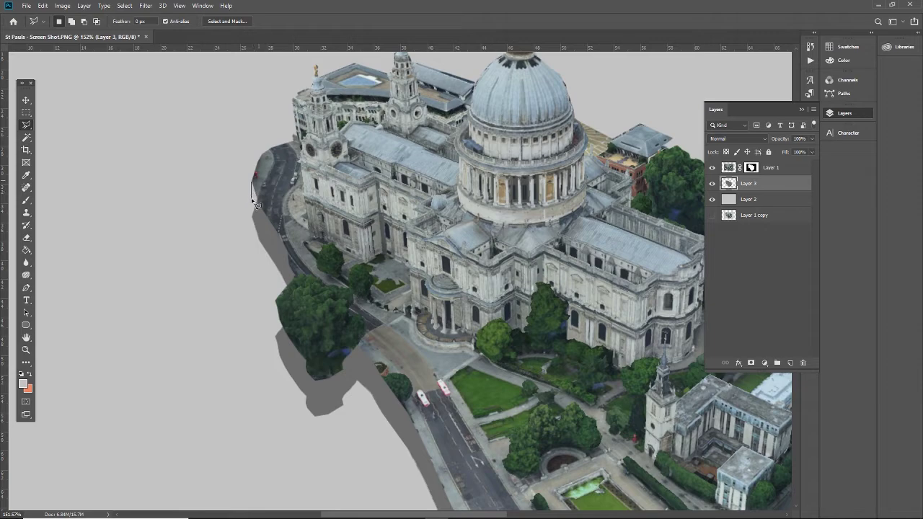
pyautogui.moveTo(255, 215); pyautogui.dragTo(256, 218)
pyautogui.moveTo(252, 187); pyautogui.dragTo(252, 222)
pyautogui.moveTo(271, 242); pyautogui.dragTo(286, 248)
pyautogui.moveTo(283, 213); pyautogui.dragTo(252, 186)
# Fill the outlined gap on Layer 3 with the dark grey sampled from the base, and deselect.
pyautogui.press('i')
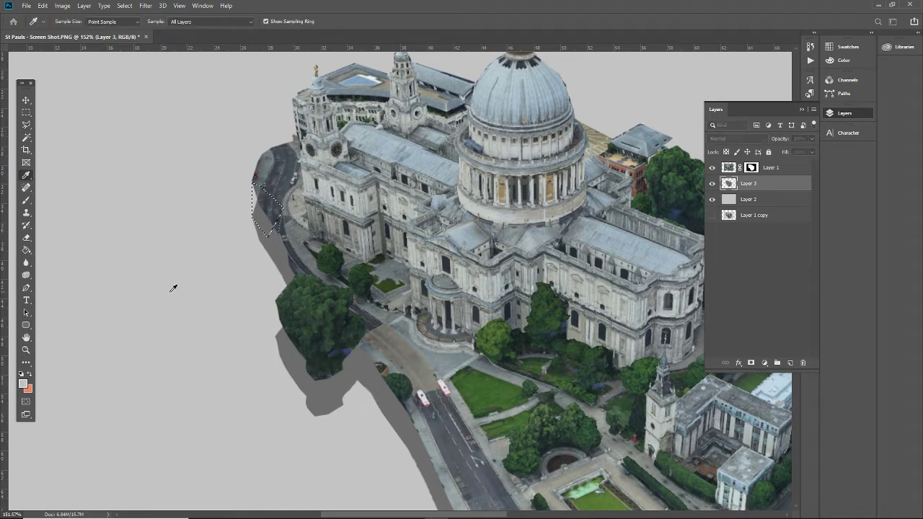
pyautogui.click(259, 225)
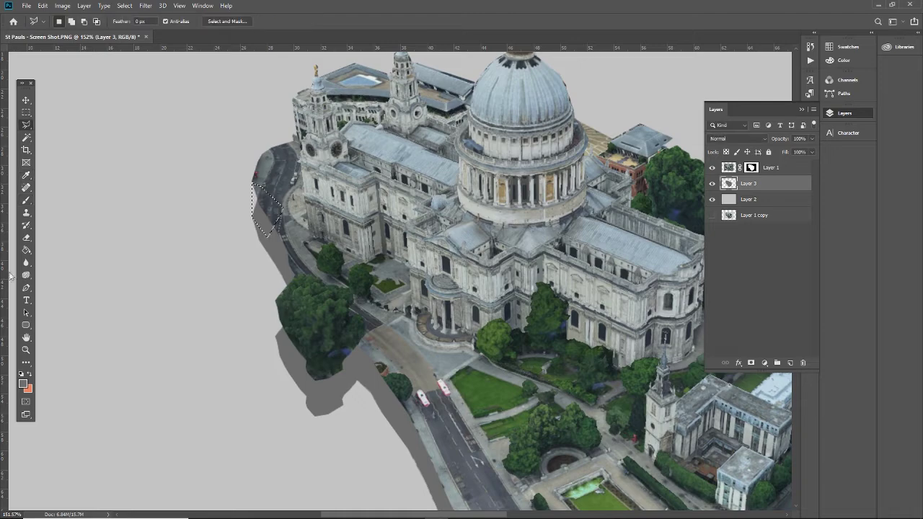
pyautogui.click(25, 251)
pyautogui.click(274, 220)
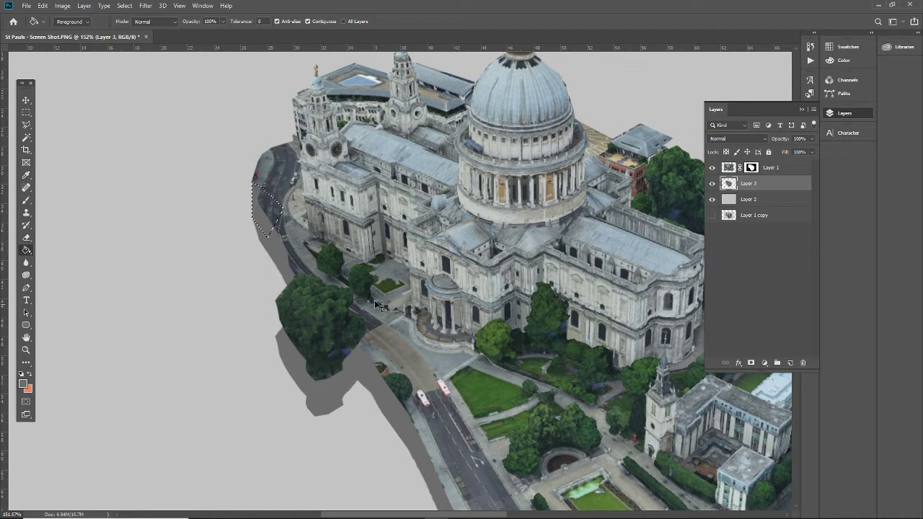
pyautogui.hotkey('ctrl', 'd')
# Touch up the base edge beside the curved road on Layer 3 with a much smaller dark grey brush.
pyautogui.click(26, 349)
pyautogui.moveTo(247, 237); pyautogui.dragTo(294, 196)
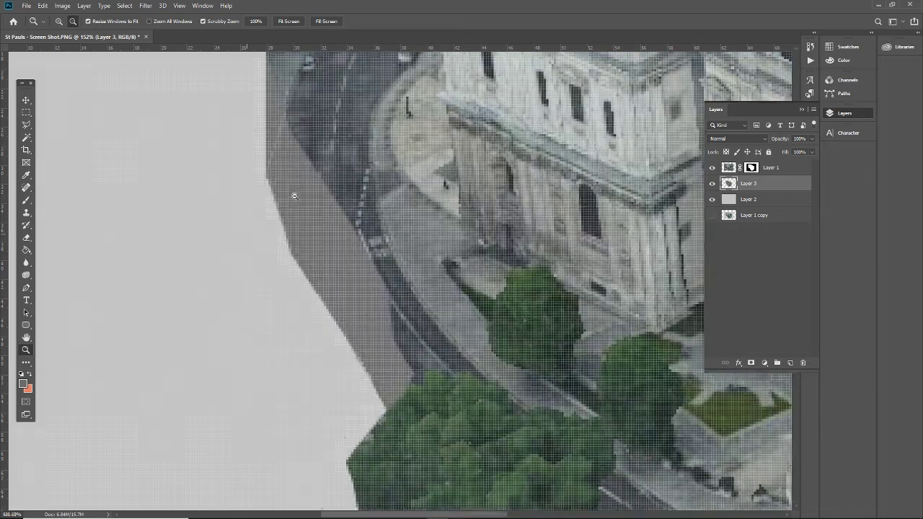
pyautogui.click(26, 200)
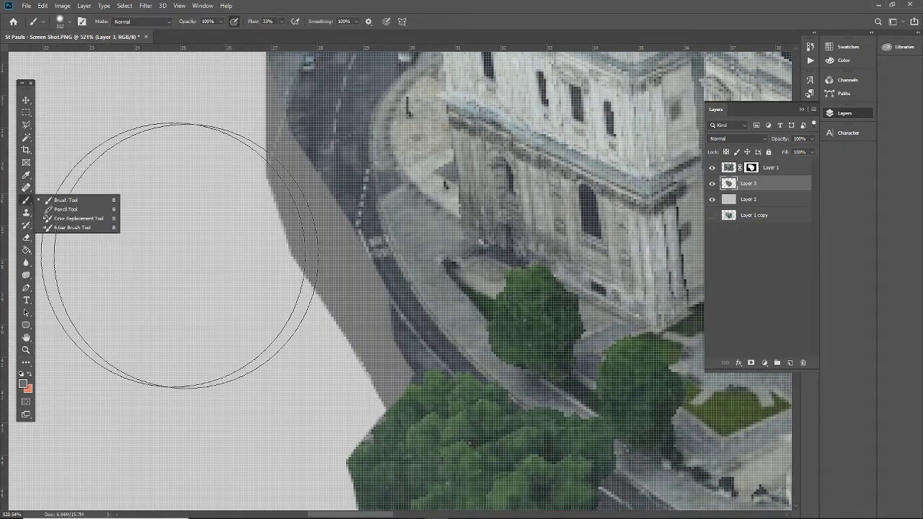
pyautogui.keyDown('alt'); pyautogui.rightClick(339, 204); pyautogui.keyUp('alt')
pyautogui.moveTo(339, 203); pyautogui.dragTo(297, 200)
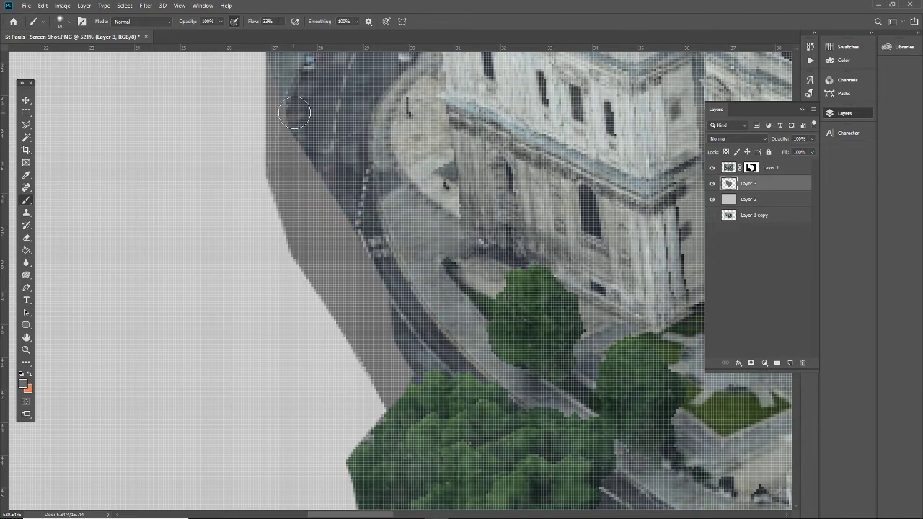
pyautogui.click(26, 350)
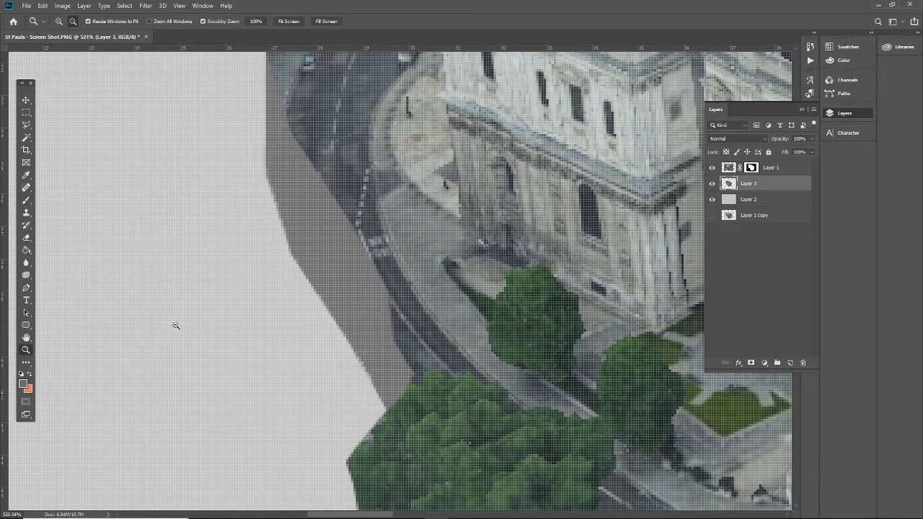
pyautogui.hotkey('ctrl', '0')
pyautogui.moveTo(318, 314); pyautogui.dragTo(284, 316)
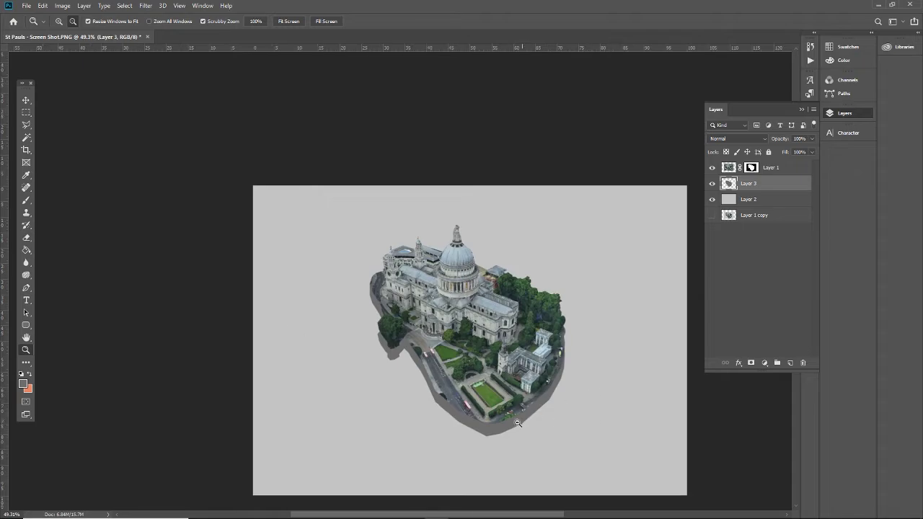
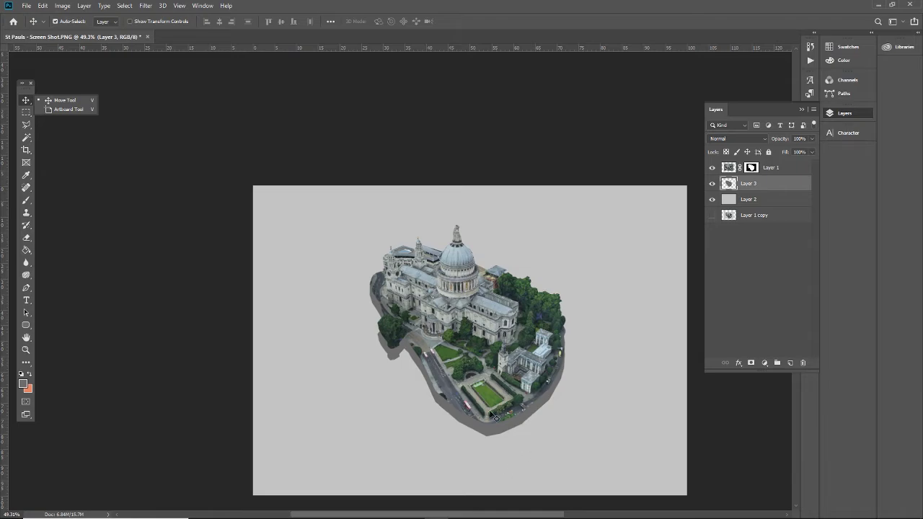
# Select the dark grey base silhouette on Layer 3 with the Magic Wand.
pyautogui.click(481, 428)
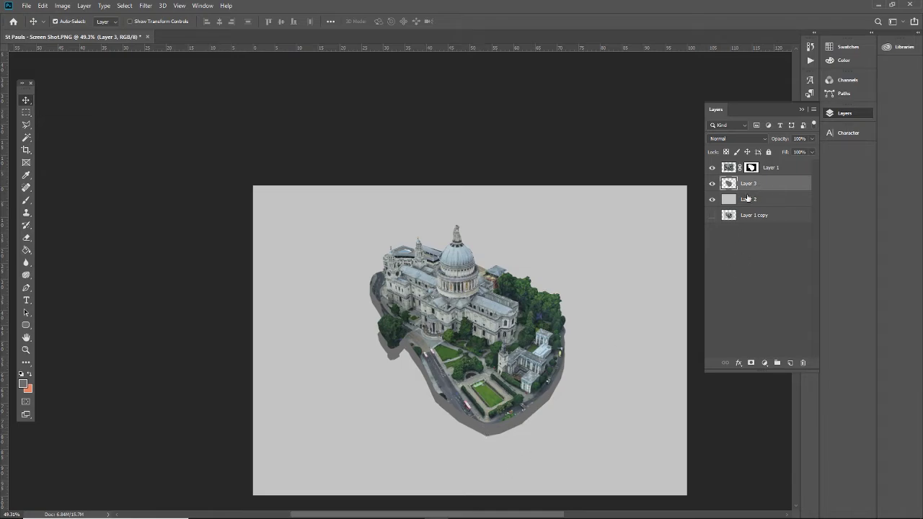
pyautogui.click(26, 137)
pyautogui.click(476, 426)
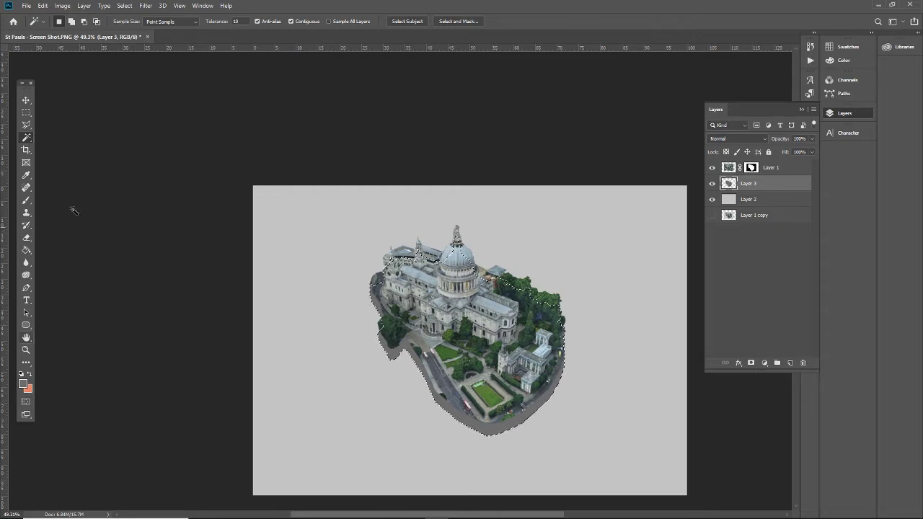
# Switch to the Gradient tool and examine its available gradient presets and preset library options.
pyautogui.click(26, 250)
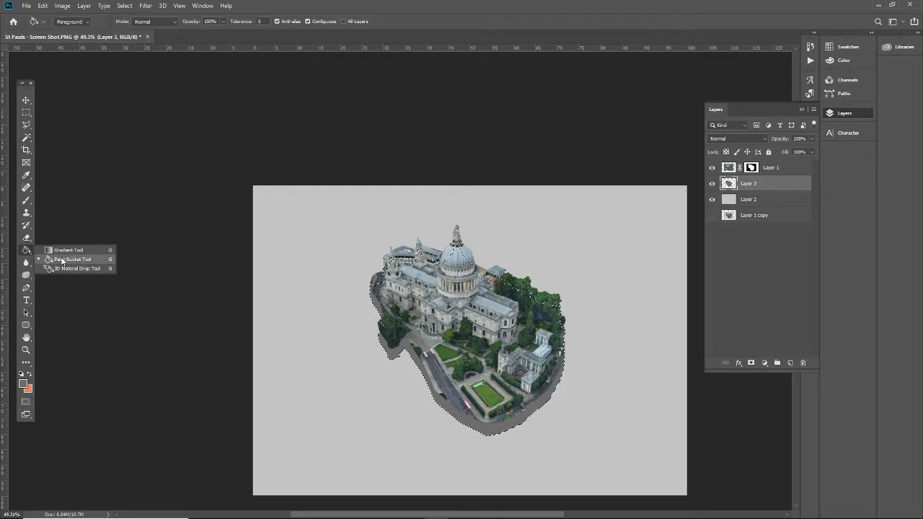
pyautogui.moveTo(66, 254); pyautogui.dragTo(66, 251)
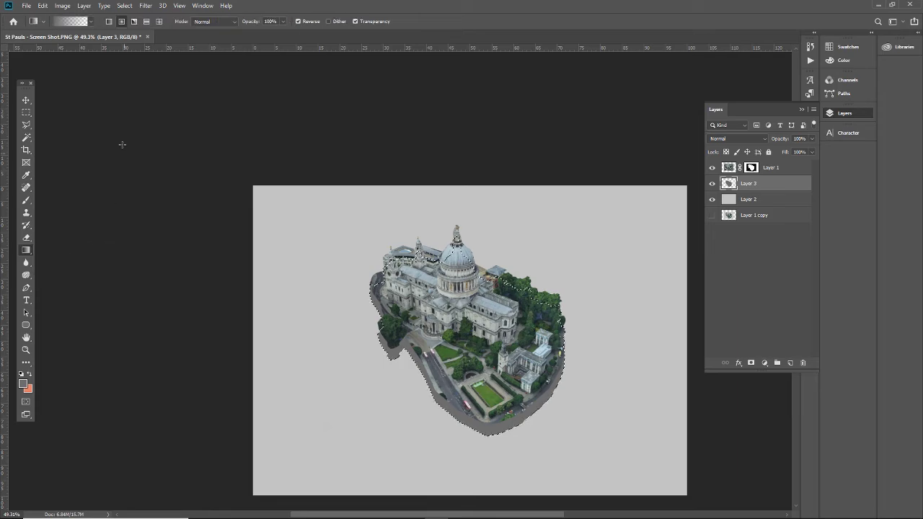
pyautogui.click(88, 22)
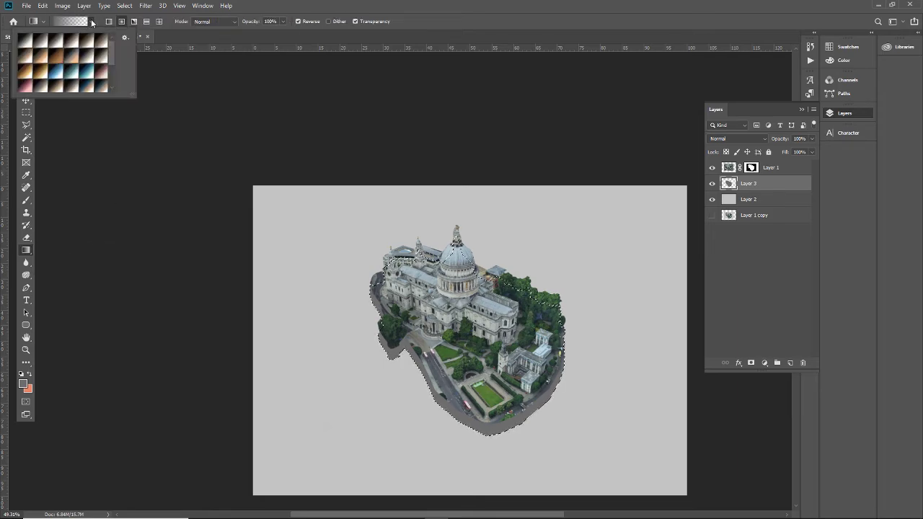
pyautogui.click(92, 22)
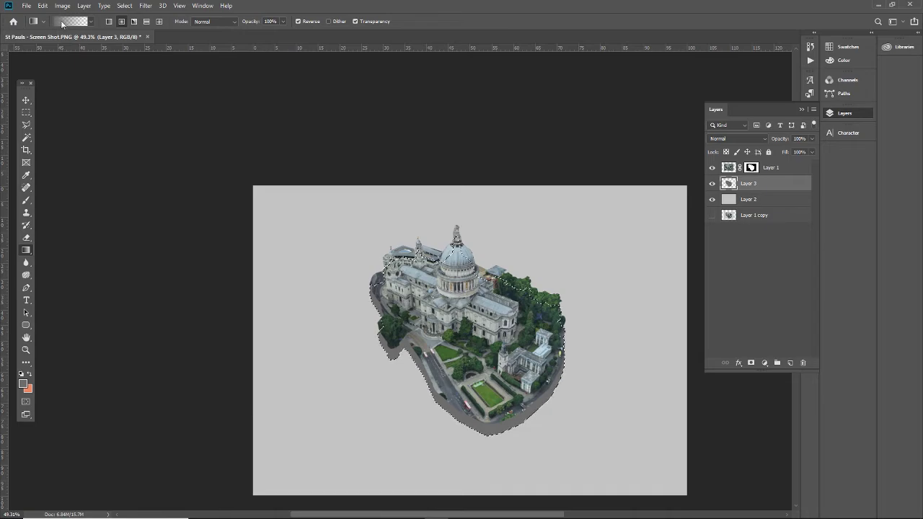
pyautogui.click(93, 21)
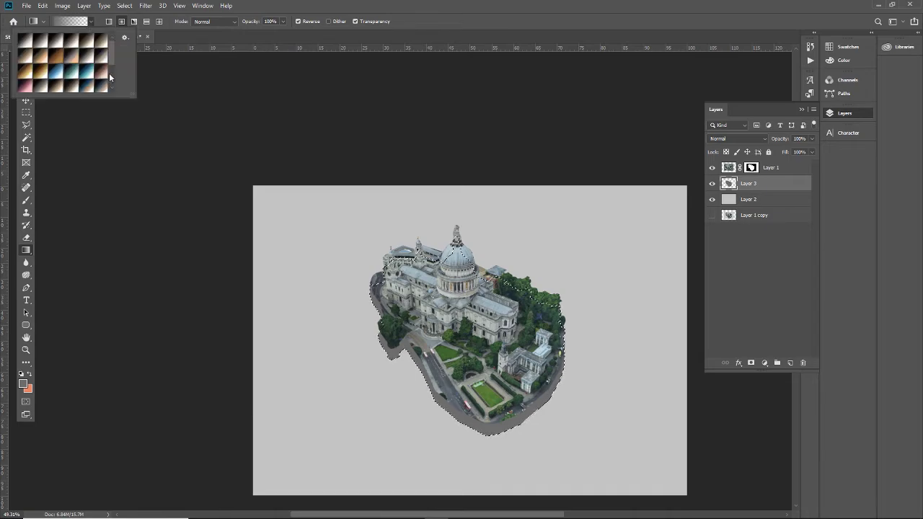
pyautogui.click(125, 37)
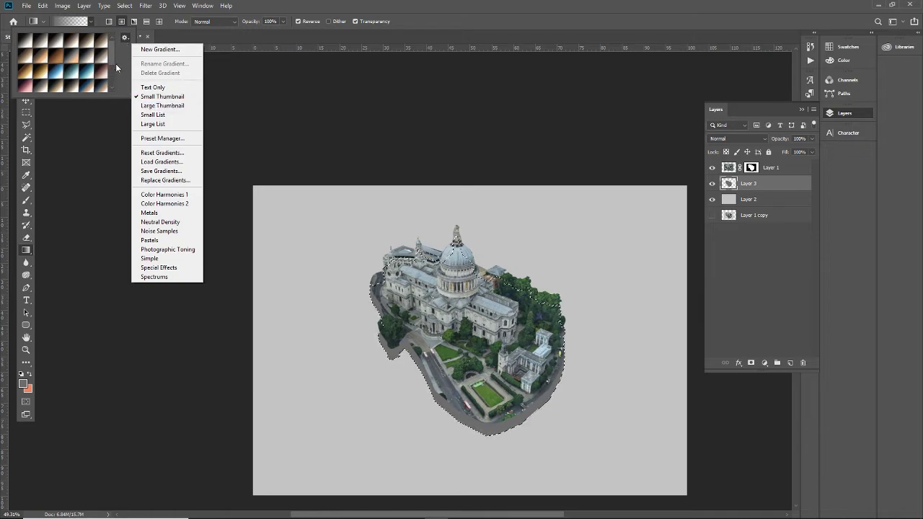
pyautogui.click(121, 63)
pyautogui.click(45, 22)
pyautogui.click(44, 22)
pyautogui.click(44, 23)
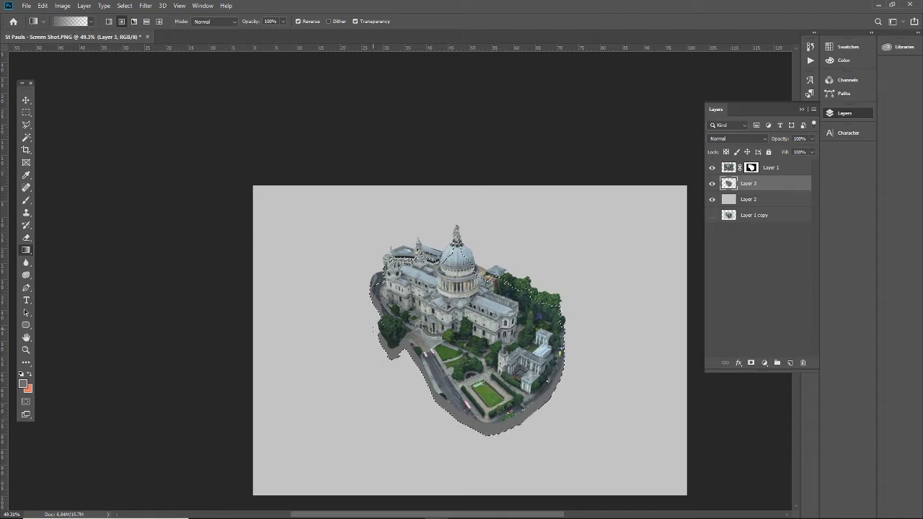
# Set the foreground colour to a darker grey and try a linear gradient across the selected base on Layer 3.
pyautogui.click(24, 384)
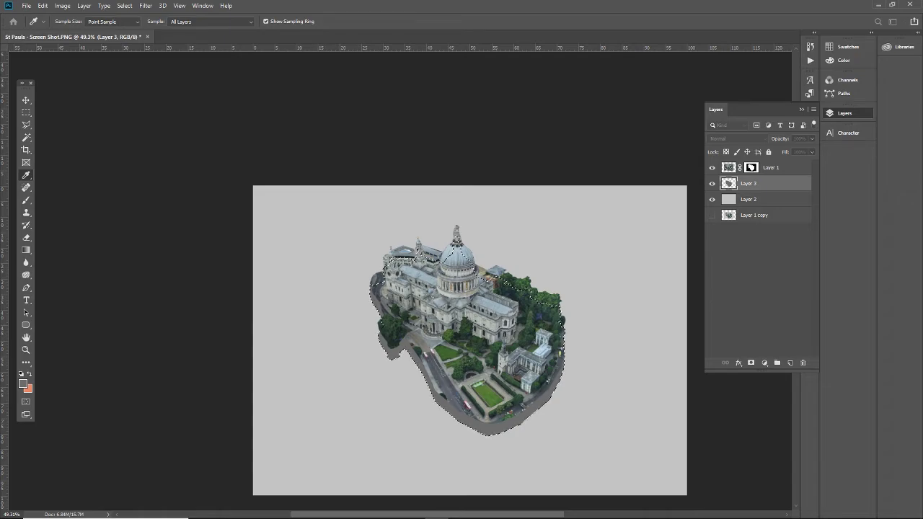
pyautogui.press('g')
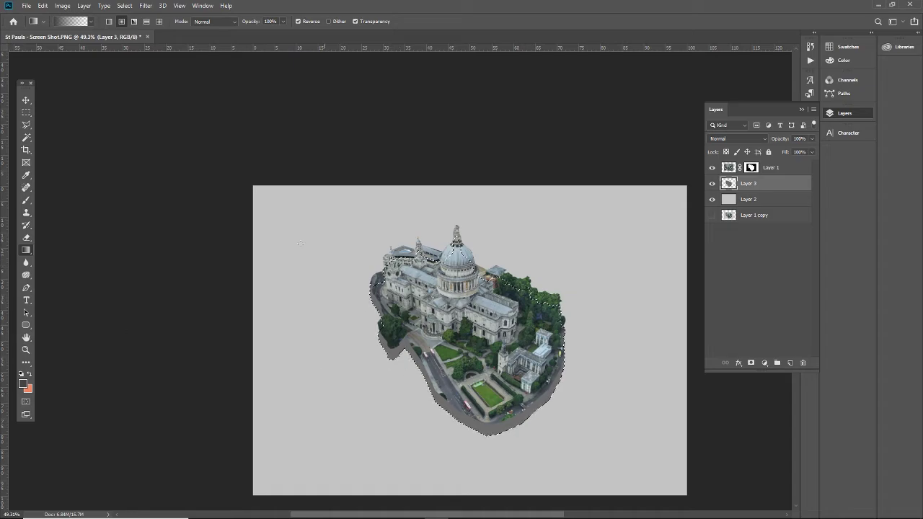
pyautogui.click(109, 22)
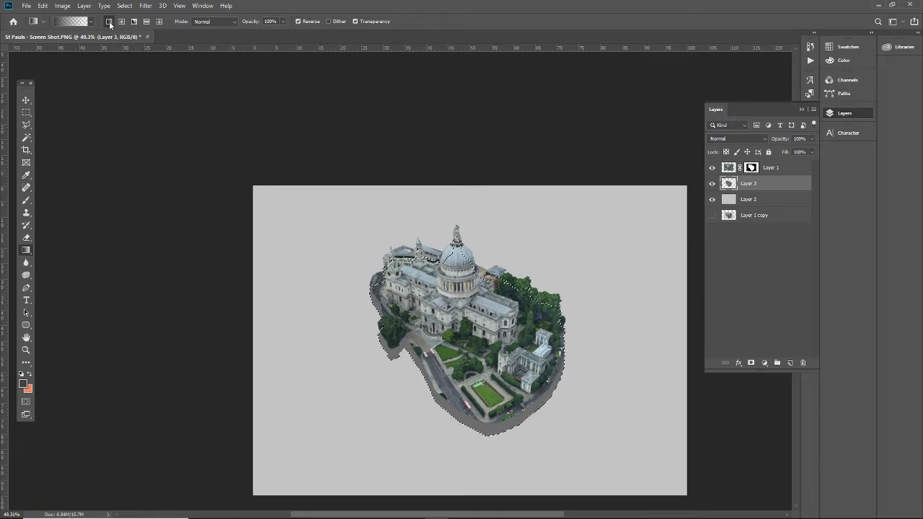
pyautogui.moveTo(404, 336); pyautogui.dragTo(653, 357)
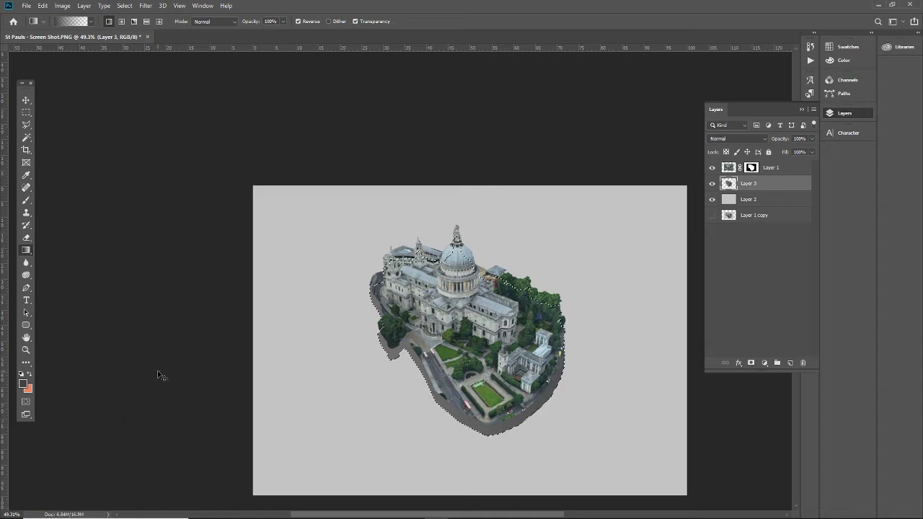
# Apply a radial gradient in the darker grey from the middle of the selected base outward beyond its eastern edge.
pyautogui.click(121, 21)
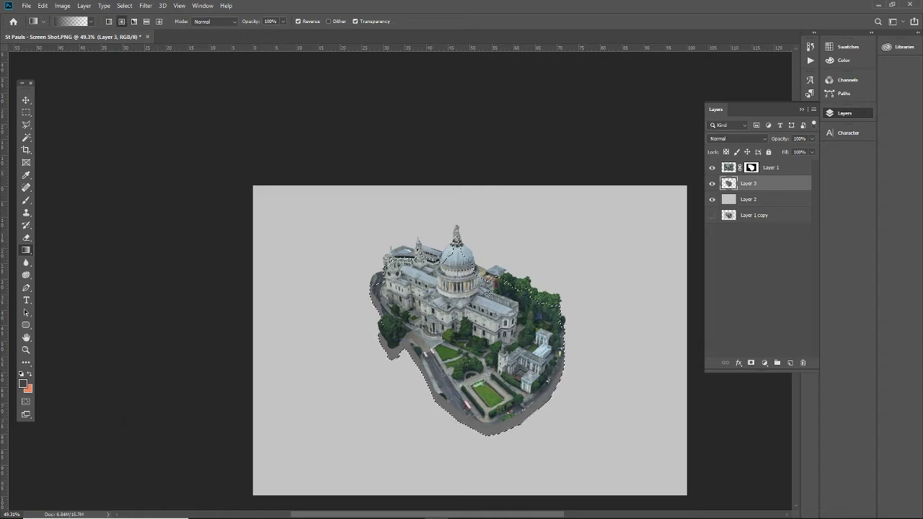
pyautogui.moveTo(434, 331); pyautogui.dragTo(657, 260)
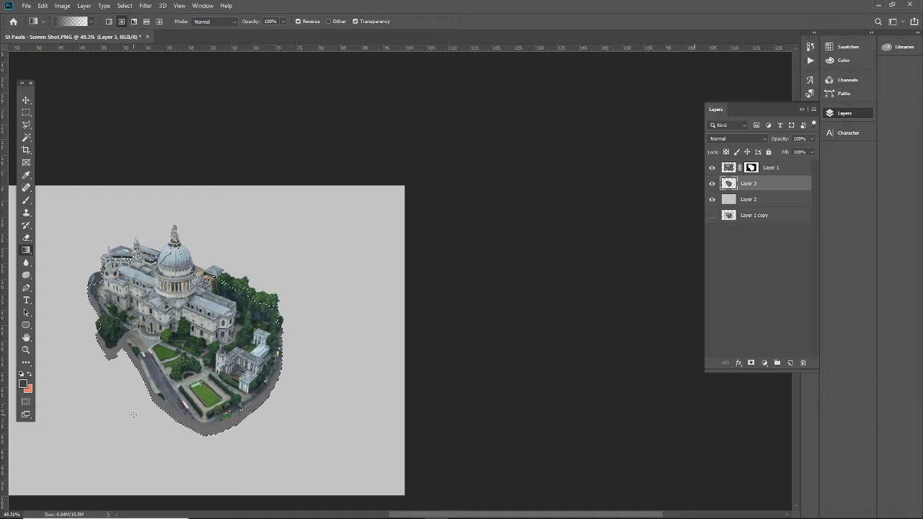
# Apply a radial gradient in a still darker grey from the selected base's western side past its eastern edge, and deselect it.
pyautogui.press('i')
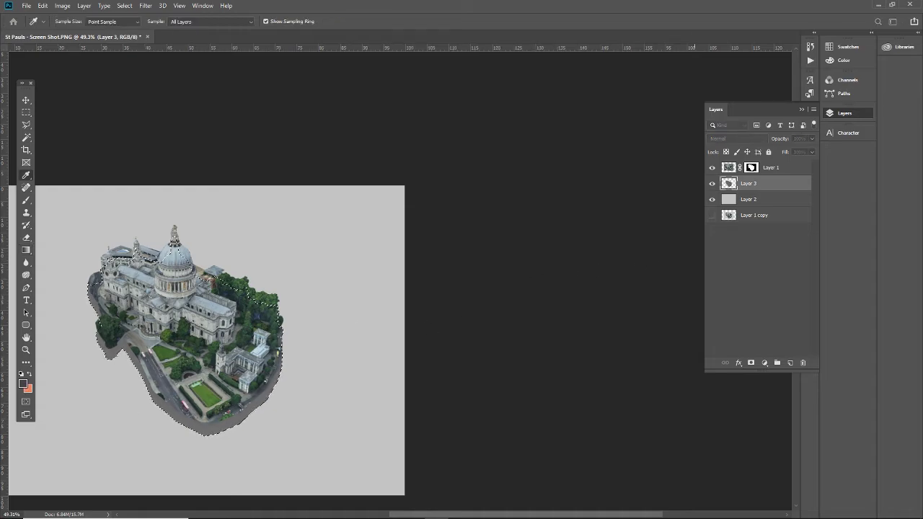
pyautogui.press('g')
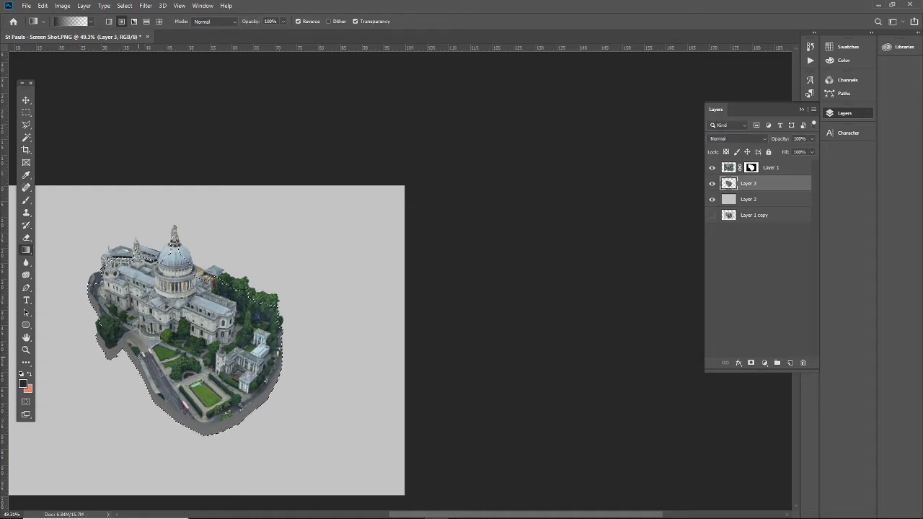
pyautogui.moveTo(130, 353); pyautogui.dragTo(652, 178)
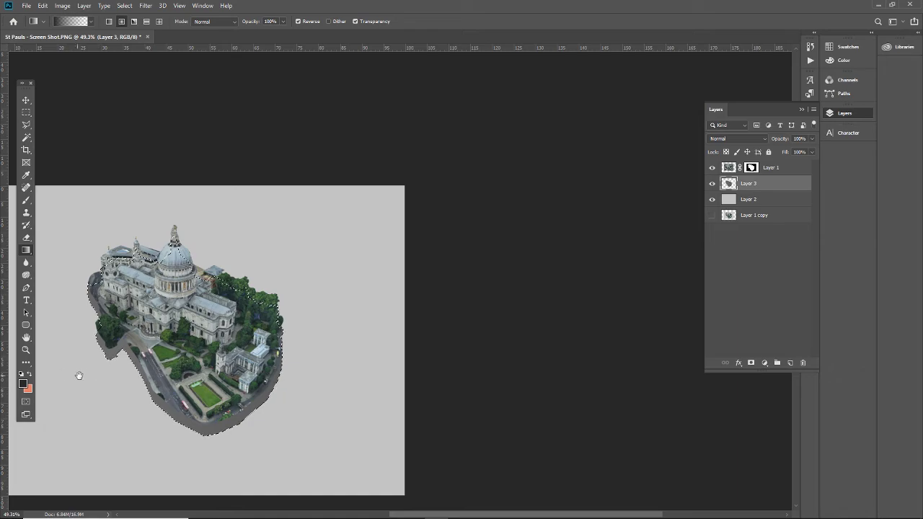
pyautogui.moveTo(76, 375); pyautogui.dragTo(166, 374)
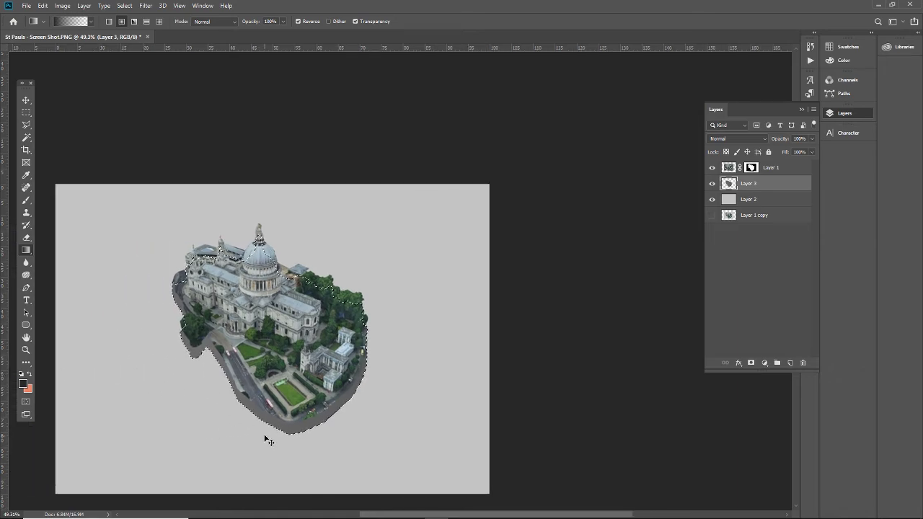
pyautogui.moveTo(199, 343); pyautogui.dragTo(417, 330)
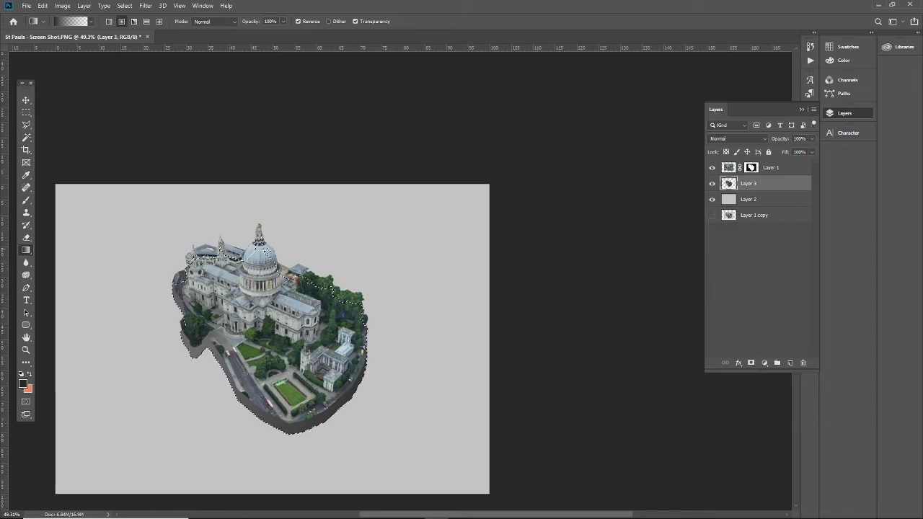
pyautogui.hotkey('ctrl', 'd')
pyautogui.click(25, 100)
pyautogui.click(548, 376)
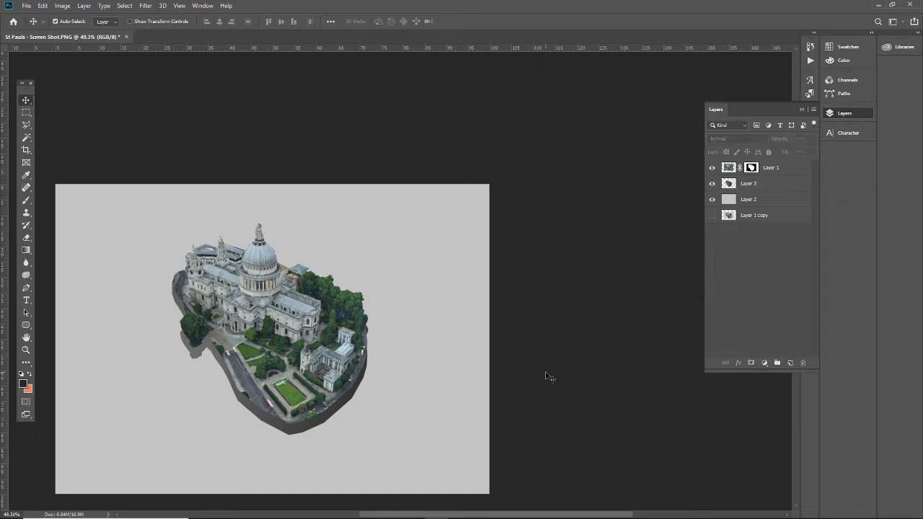
# Combine Layer 1 and Layer 3 into a layer group with the default name.
pyautogui.click(290, 372)
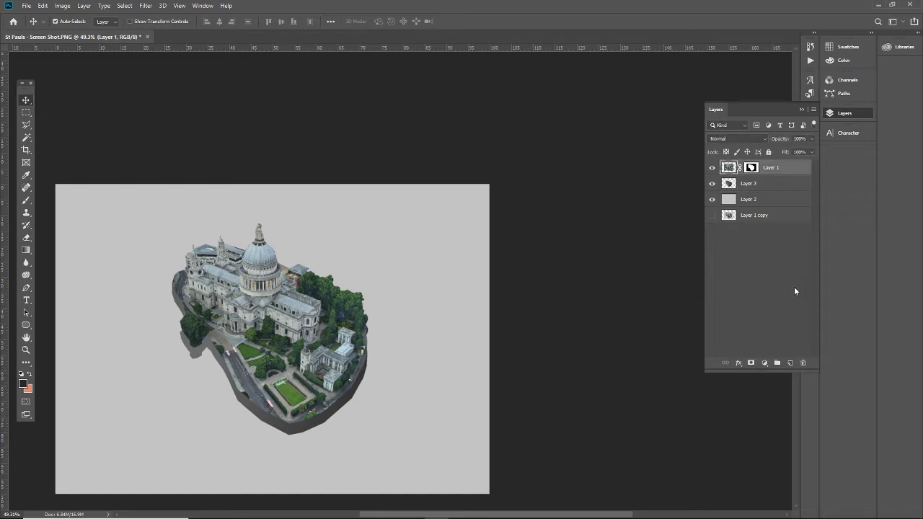
pyautogui.click(766, 185)
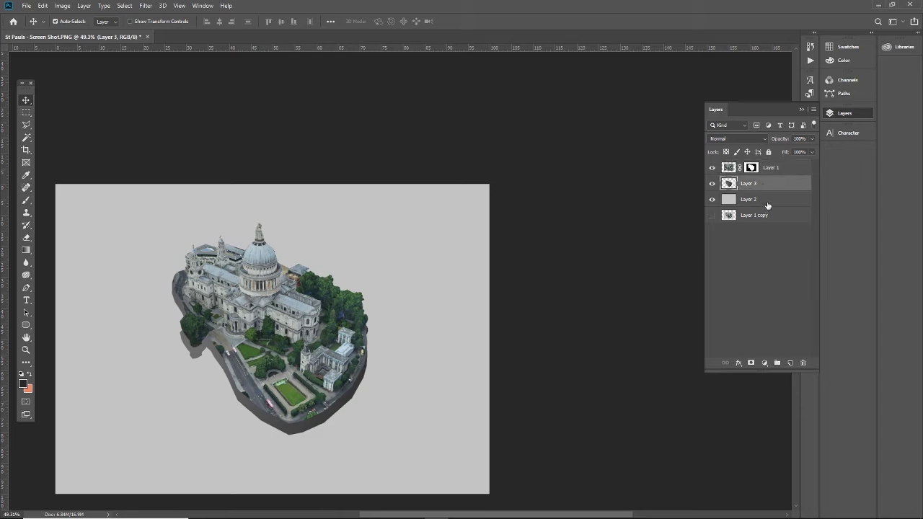
pyautogui.keyDown('ctrl'); pyautogui.click(782, 168); pyautogui.keyUp('ctrl')
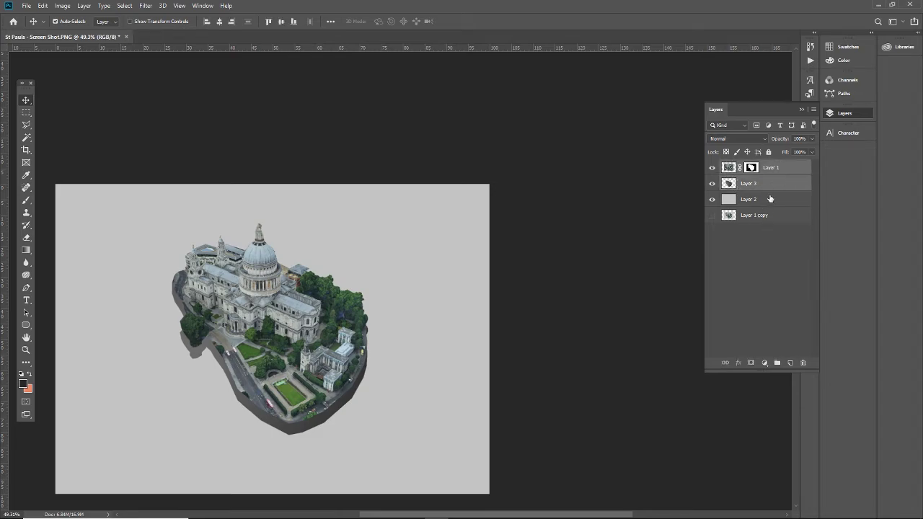
pyautogui.rightClick(789, 168)
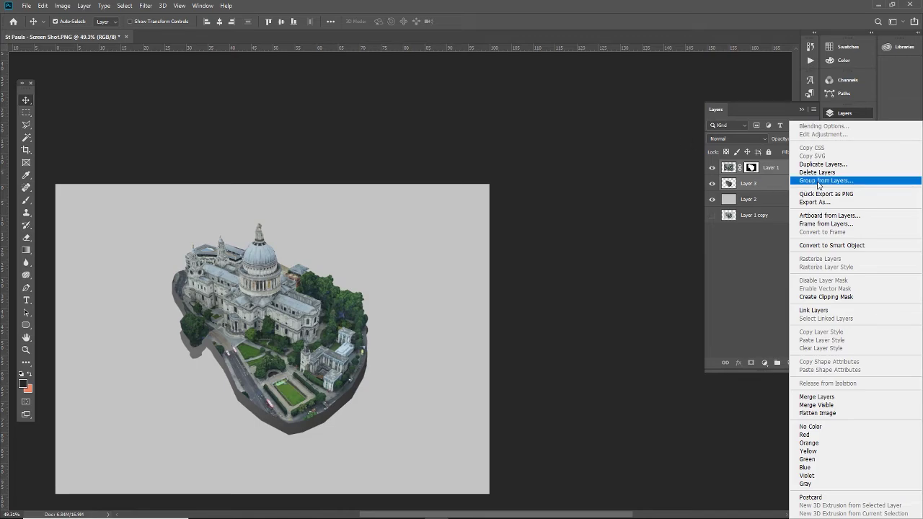
pyautogui.click(826, 180)
pyautogui.click(539, 168)
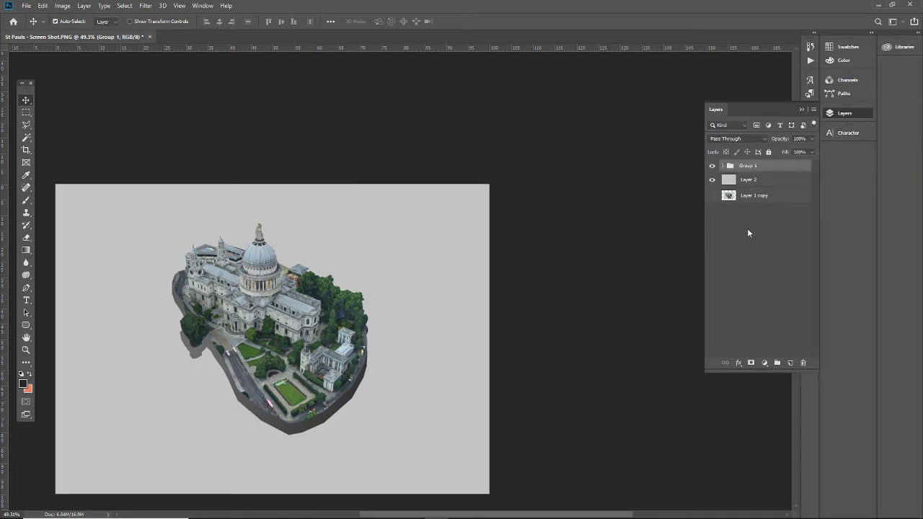
# Add a drop shadow falling below the grouped cathedral, with 16% opacity, 63 px distance and about 20% spread.
pyautogui.press('h')
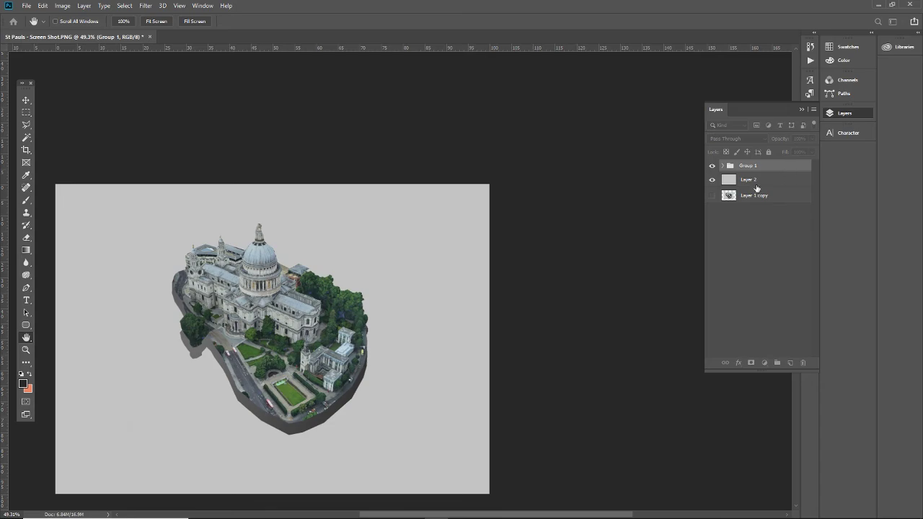
pyautogui.moveTo(1, 159); pyautogui.dragTo(567, 107)
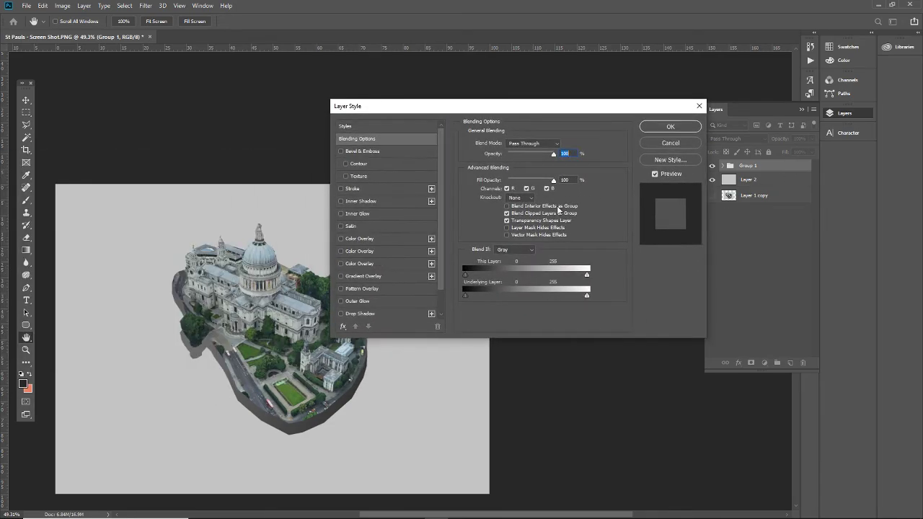
pyautogui.click(385, 313)
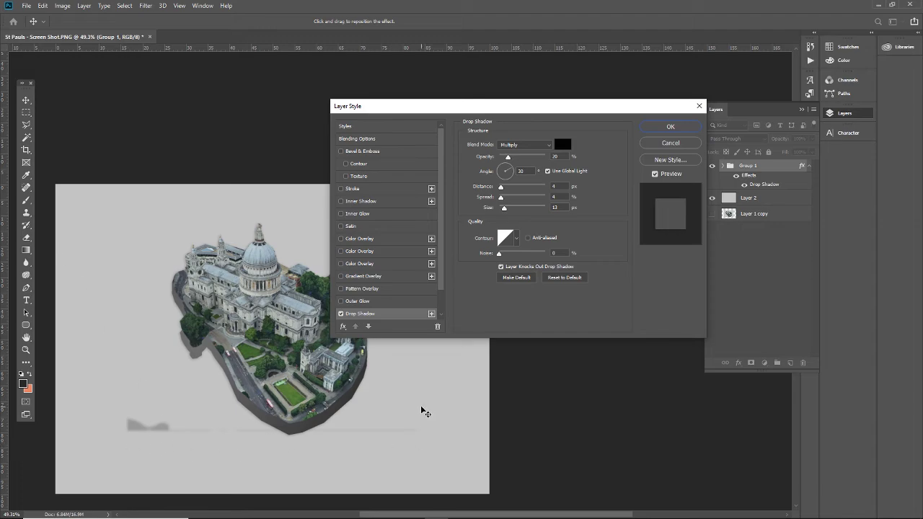
pyautogui.moveTo(417, 108); pyautogui.dragTo(383, 65)
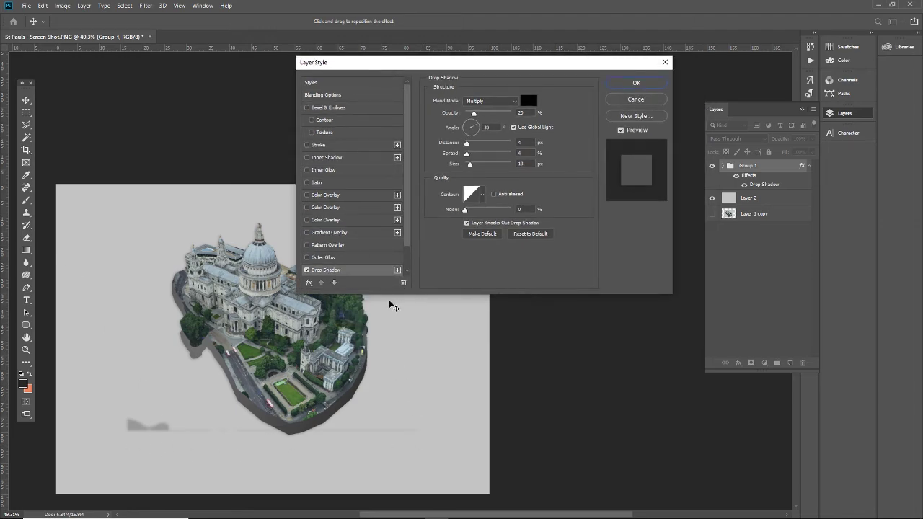
pyautogui.moveTo(473, 126); pyautogui.dragTo(472, 110)
pyautogui.moveTo(466, 143)
pyautogui.mouseDown()
pyautogui.moveTo(507, 145)
pyautogui.moveTo(474, 155)
pyautogui.mouseUp()
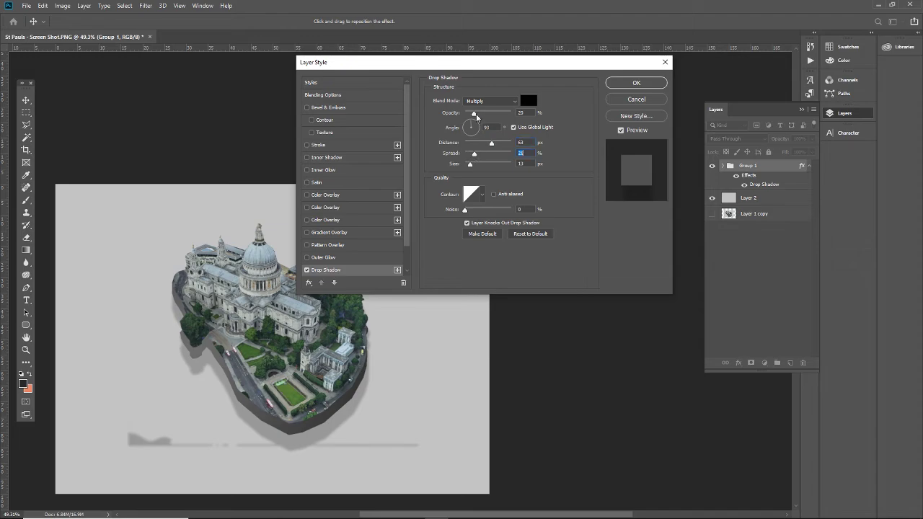
pyautogui.moveTo(476, 116); pyautogui.dragTo(473, 116)
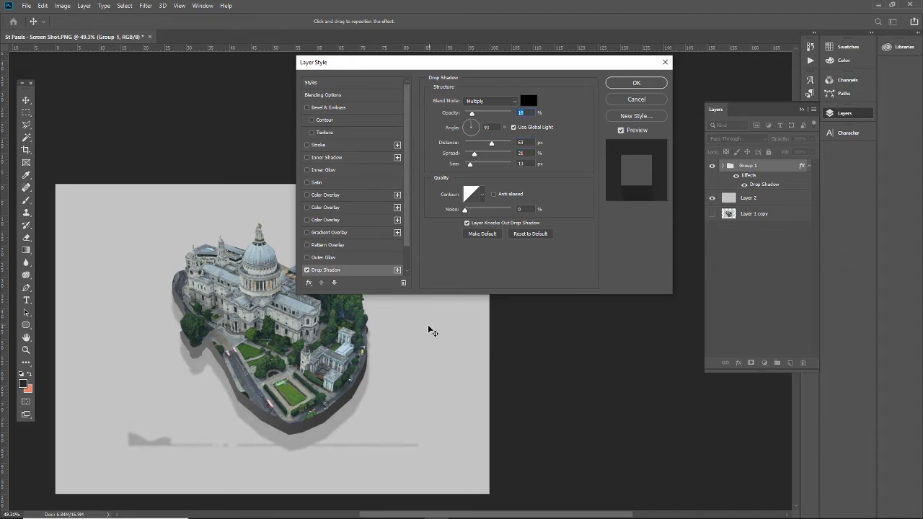
pyautogui.click(636, 82)
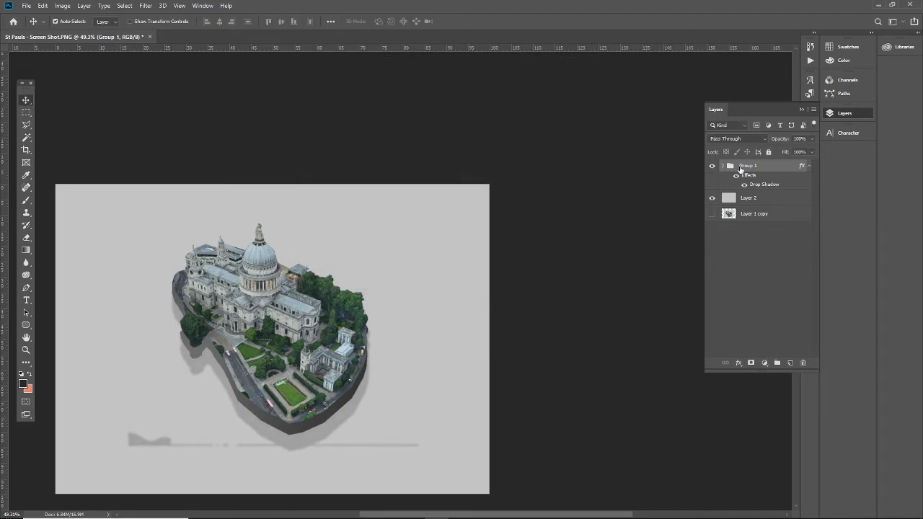
# Paint black on Layer 1's mask to remove the stray shadow patch southwest of the cathedral, and enlarge the brush.
pyautogui.click(723, 167)
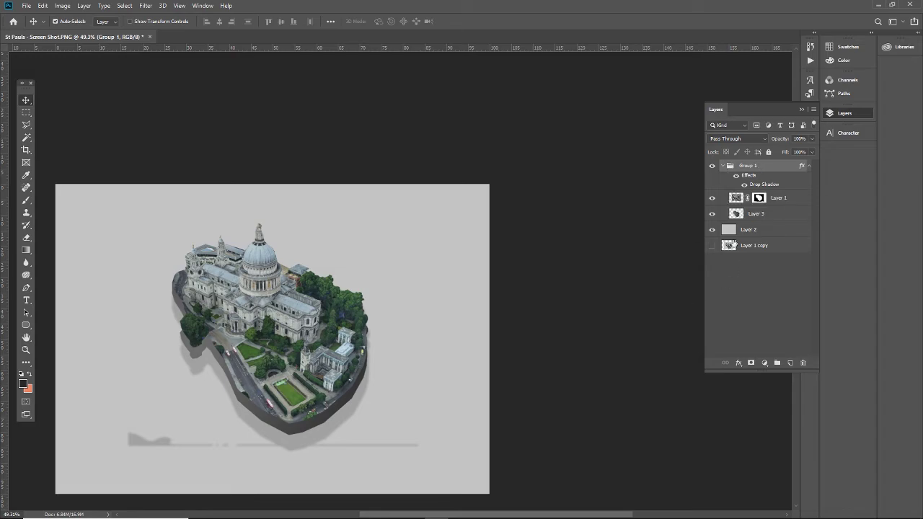
pyautogui.click(759, 198)
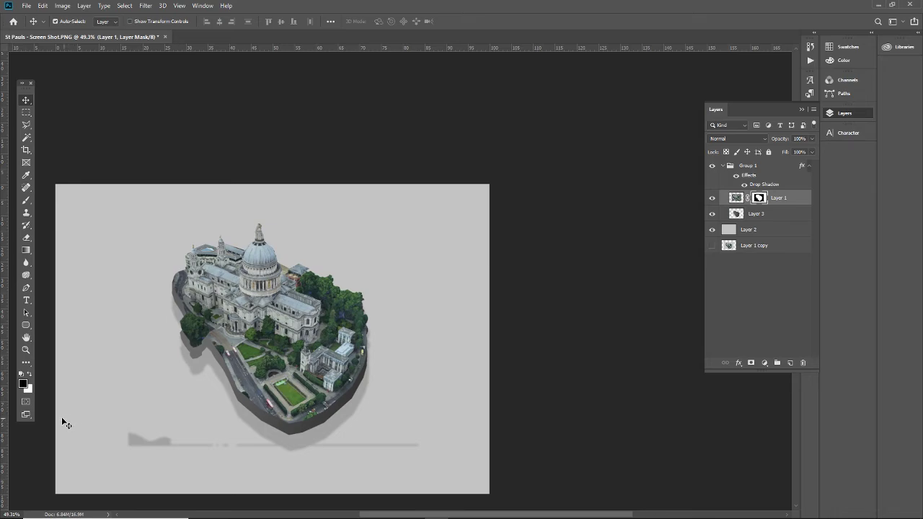
pyautogui.press('b')
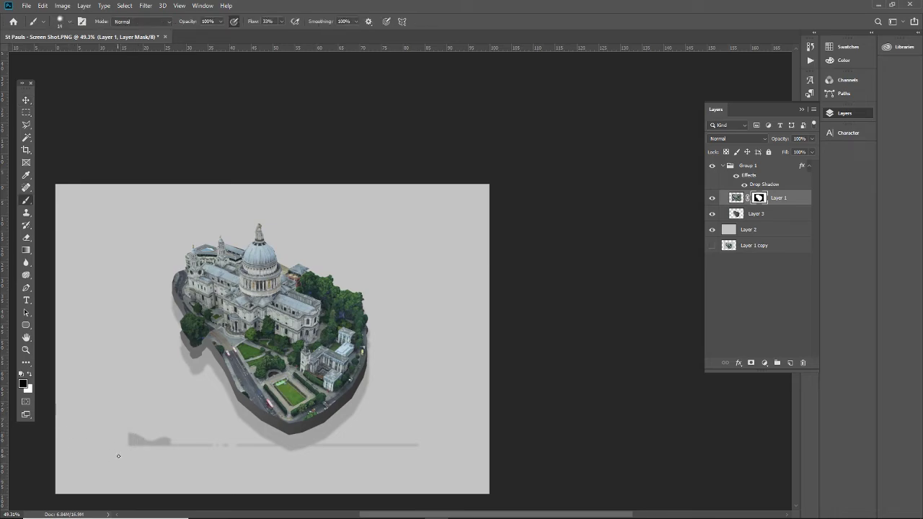
pyautogui.moveTo(118, 456); pyautogui.dragTo(138, 450)
pyautogui.moveTo(143, 443); pyautogui.dragTo(171, 447)
pyautogui.click(713, 198)
pyautogui.click(713, 199)
pyautogui.press('x')
pyautogui.moveTo(133, 432); pyautogui.dragTo(255, 462)
pyautogui.press('x')
pyautogui.keyDown('alt'); pyautogui.rightClick(121, 445); pyautogui.keyUp('alt')
# Fill a rectangular area of Layer 1's mask with black over the stray shadow line's western part, and deselect it.
pyautogui.press('m')
pyautogui.press('g')
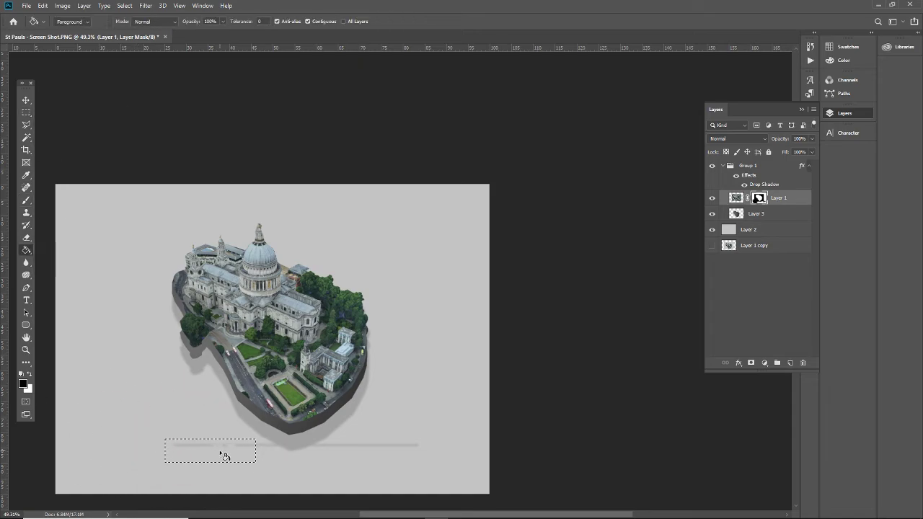
pyautogui.click(225, 456)
pyautogui.hotkey('ctrl', 'd')
# Brush black on Layer 1's mask along the rest of the stray shadow line below the base.
pyautogui.press('b')
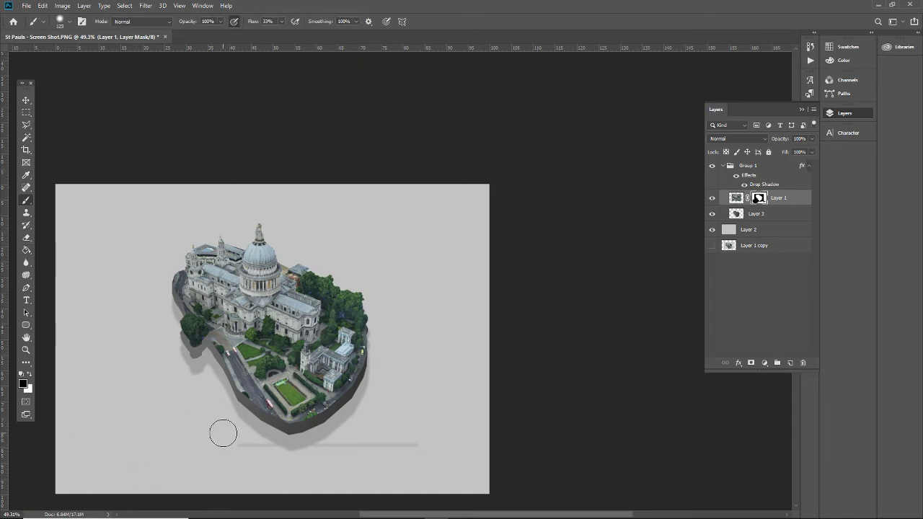
pyautogui.moveTo(223, 433)
pyautogui.mouseDown()
pyautogui.moveTo(265, 467)
pyautogui.moveTo(220, 424)
pyautogui.moveTo(294, 471)
pyautogui.moveTo(380, 444)
pyautogui.moveTo(328, 476)
pyautogui.moveTo(426, 448)
pyautogui.moveTo(385, 382)
pyautogui.moveTo(371, 480)
pyautogui.moveTo(401, 479)
pyautogui.moveTo(393, 414)
pyautogui.moveTo(362, 451)
pyautogui.moveTo(339, 431)
pyautogui.moveTo(322, 472)
pyautogui.moveTo(309, 474)
pyautogui.moveTo(307, 435)
pyautogui.mouseUp()
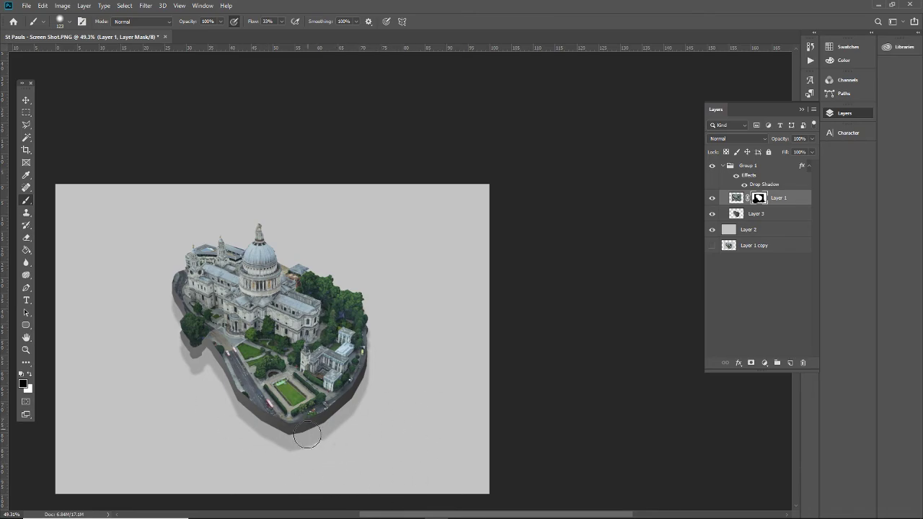
pyautogui.click(29, 101)
pyautogui.click(226, 123)
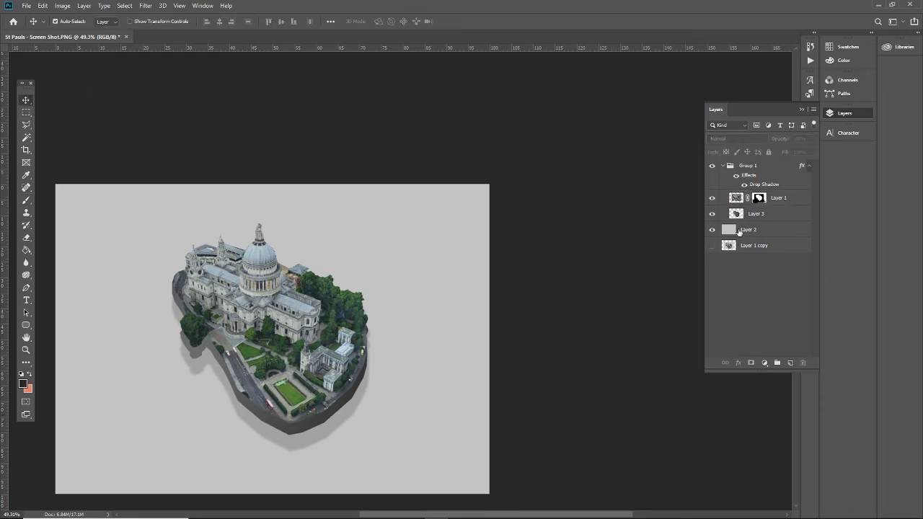
# Convert the light grey Layer 2 into the document's Background and delete the hidden Layer 1 copy.
pyautogui.click(722, 166)
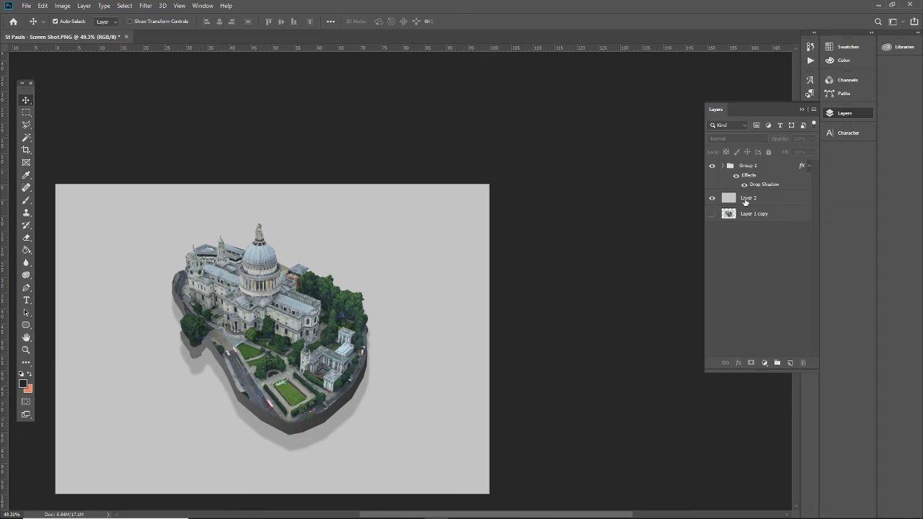
pyautogui.click(772, 199)
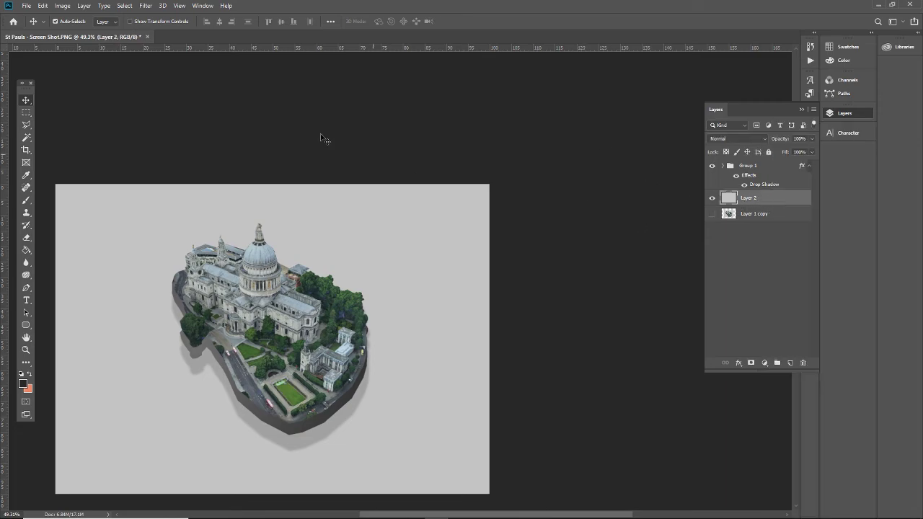
pyautogui.click(84, 6)
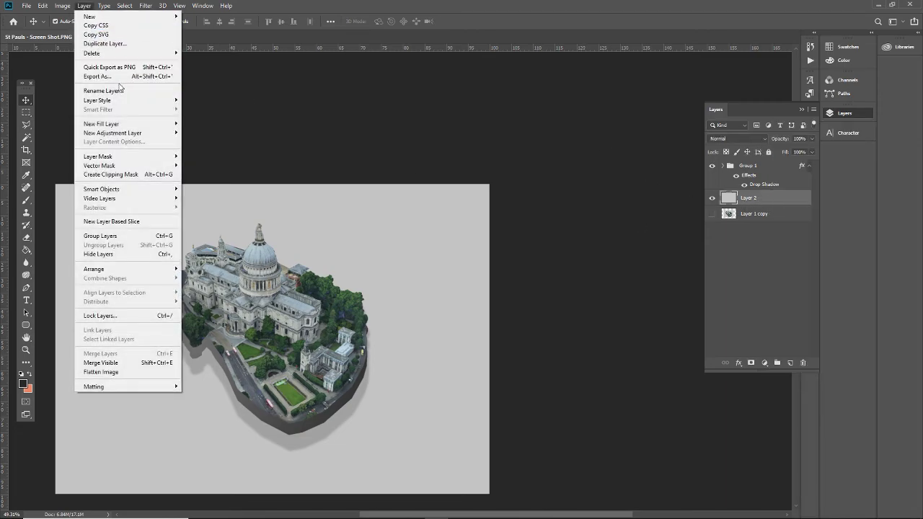
pyautogui.moveTo(107, 21)
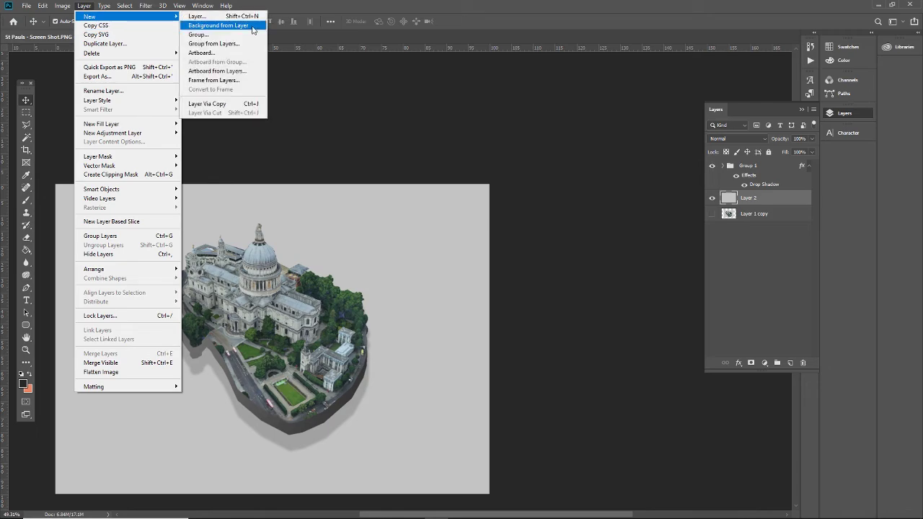
pyautogui.click(218, 26)
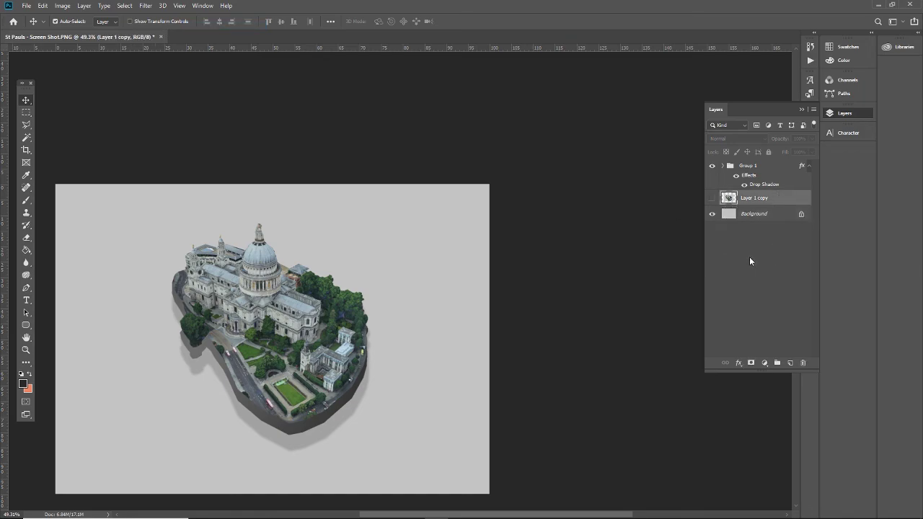
pyautogui.press('Delete')
# Select the cathedral and its base together and move them slightly upward on the canvas.
pyautogui.click(778, 249)
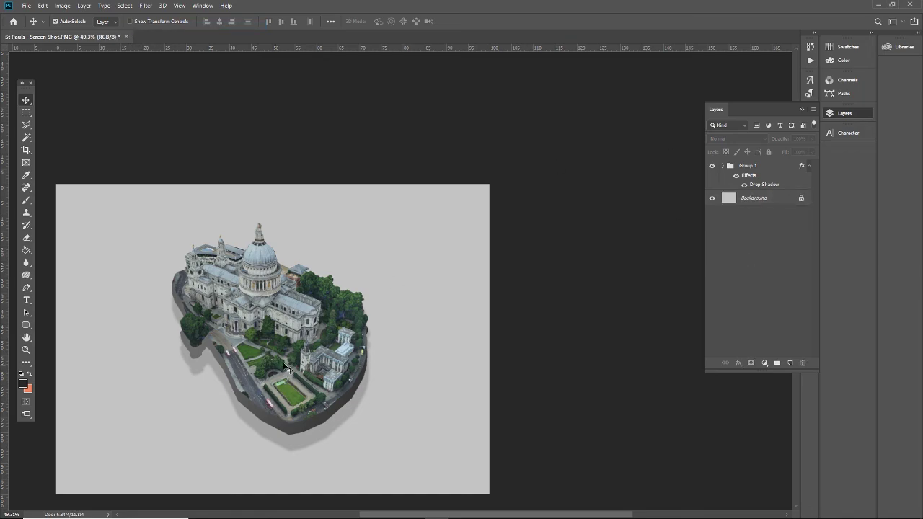
pyautogui.moveTo(565, 189); pyautogui.dragTo(147, 427)
pyautogui.moveTo(270, 366); pyautogui.dragTo(270, 351)
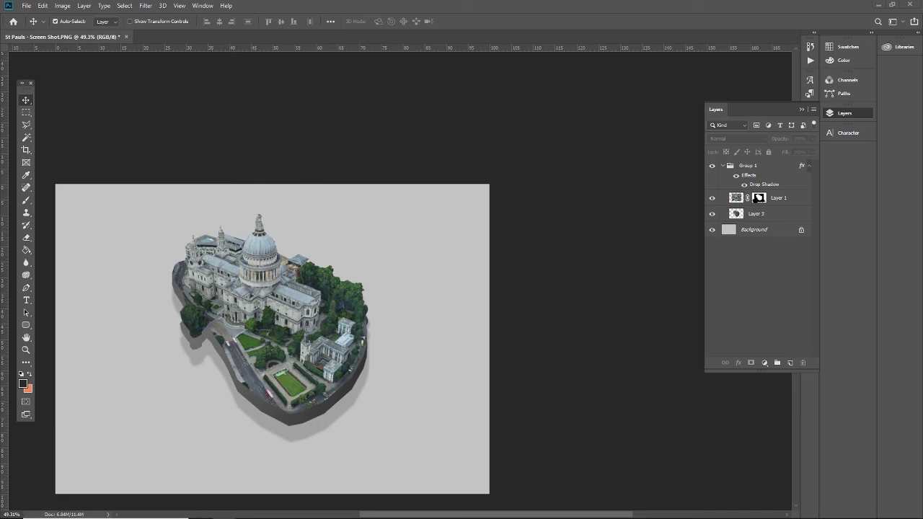
# Place the Logo Overlay image over the diorama and shift it down to the canvas's bottom edge.
pyautogui.moveTo(143, 316); pyautogui.dragTo(222, 334)
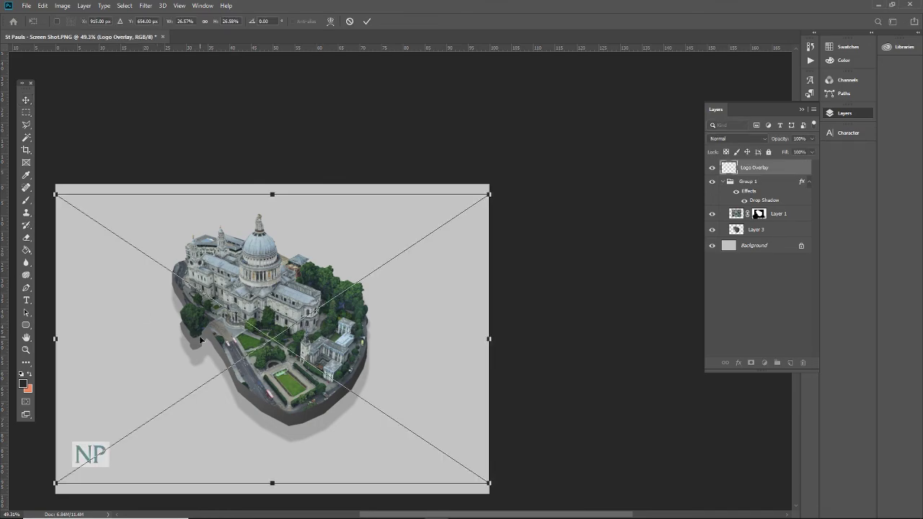
pyautogui.moveTo(92, 455); pyautogui.dragTo(91, 464)
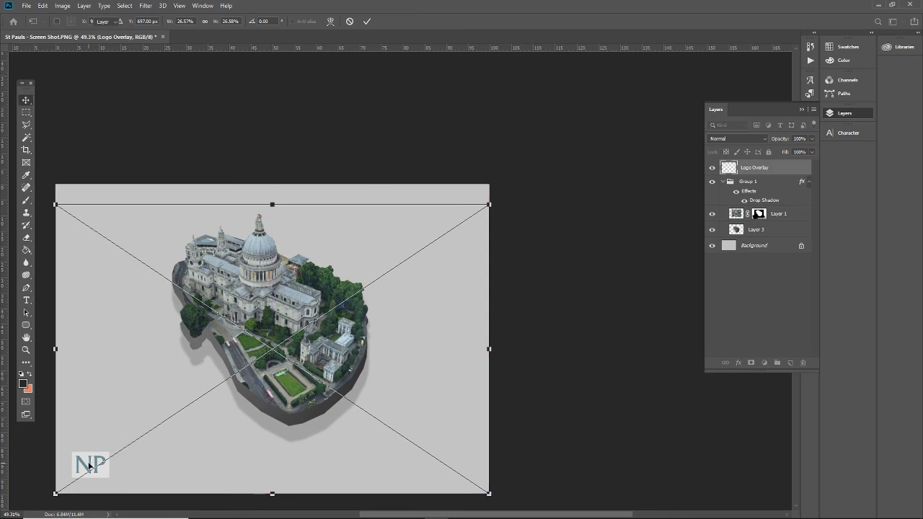
pyautogui.press('Return')
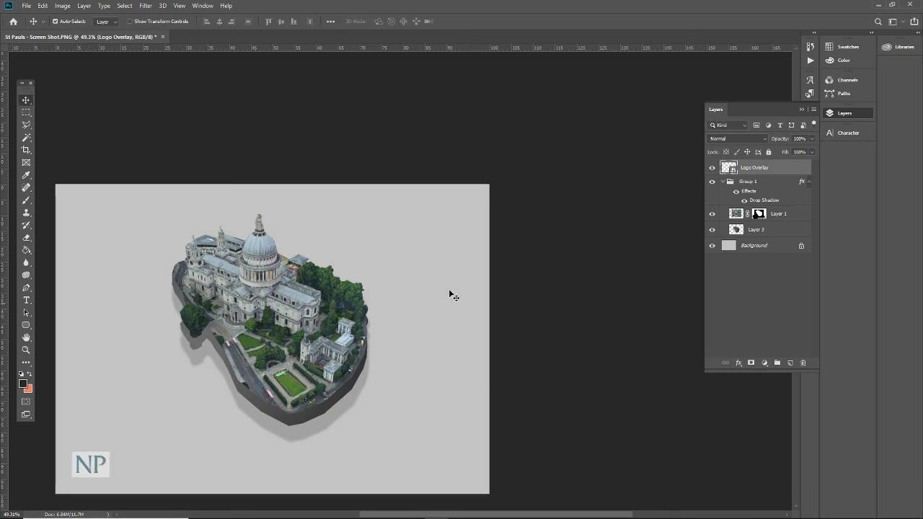
# Start a quick PNG export and name the file "St Pauls - 3D Diorama", adding the creator's name in parentheses.
pyautogui.click(26, 5)
pyautogui.moveTo(119, 138)
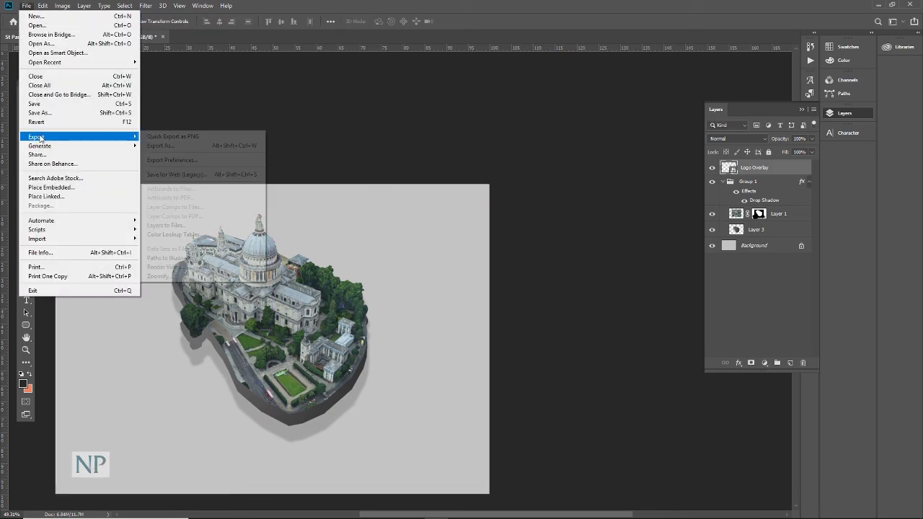
pyautogui.click(173, 137)
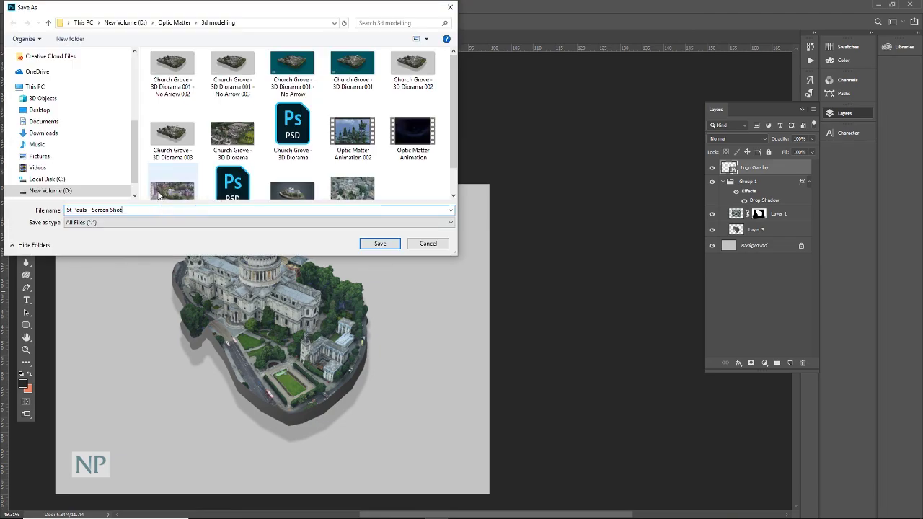
pyautogui.press('BackSpace')
pyautogui.press('BackSpace')
pyautogui.press('BackSpace')
pyautogui.press('BackSpace')
pyautogui.press('BackSpace')
pyautogui.press('BackSpace')
pyautogui.press('BackSpace')
pyautogui.press('BackSpace')
pyautogui.press('BackSpace')
pyautogui.press('BackSpace')
pyautogui.press('BackSpace')
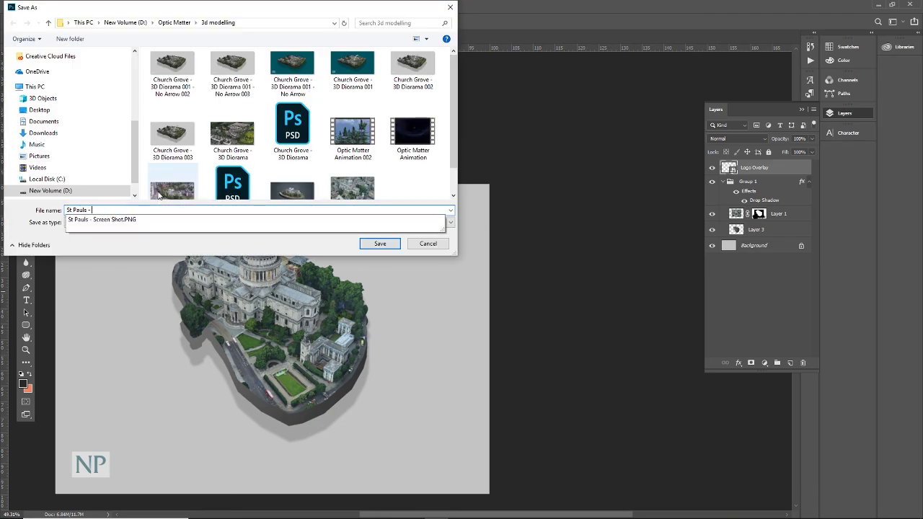
pyautogui.write('3D Di')
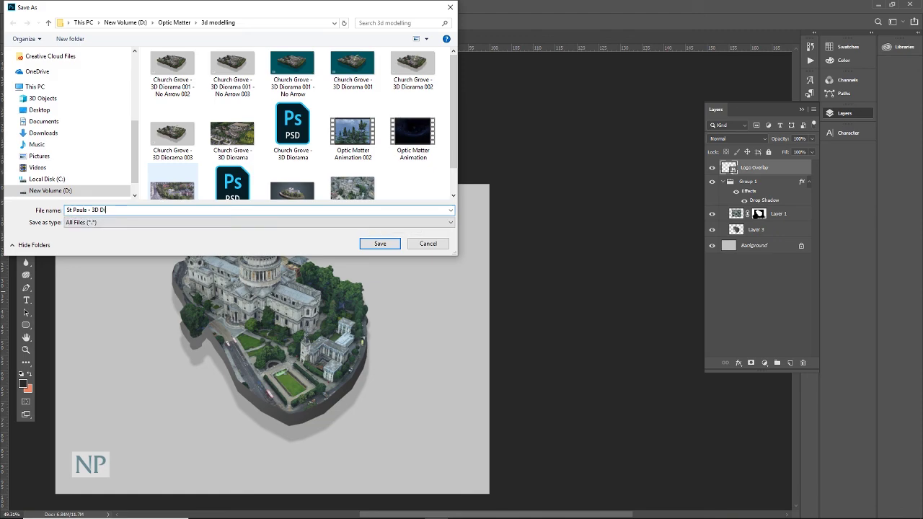
pyautogui.write('orama (Nicholas Percival')
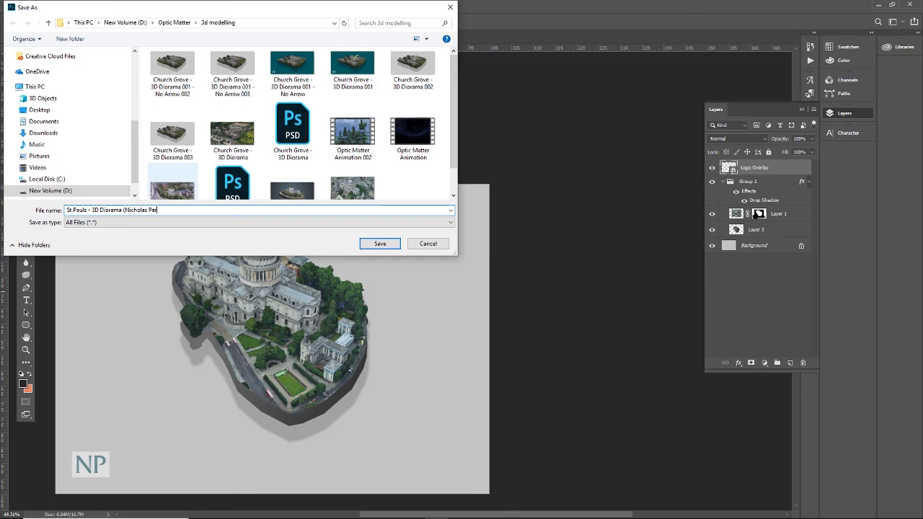